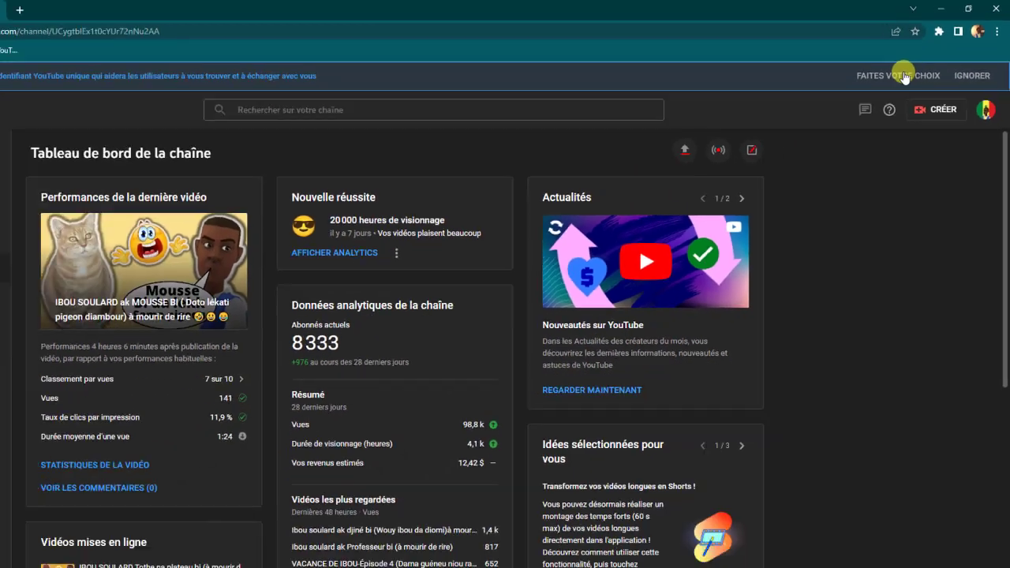
Step: Open the channel's handle page from the dashboard notice and bring up the dialog for changing the handle
left_click(789, 152)
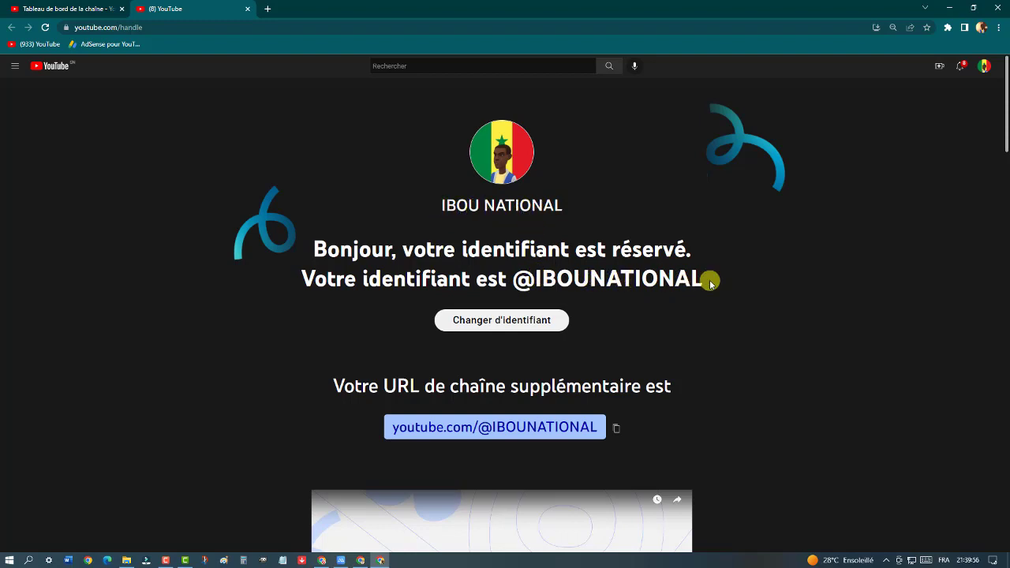
left_click_drag(550, 276, 671, 275)
left_click(667, 276)
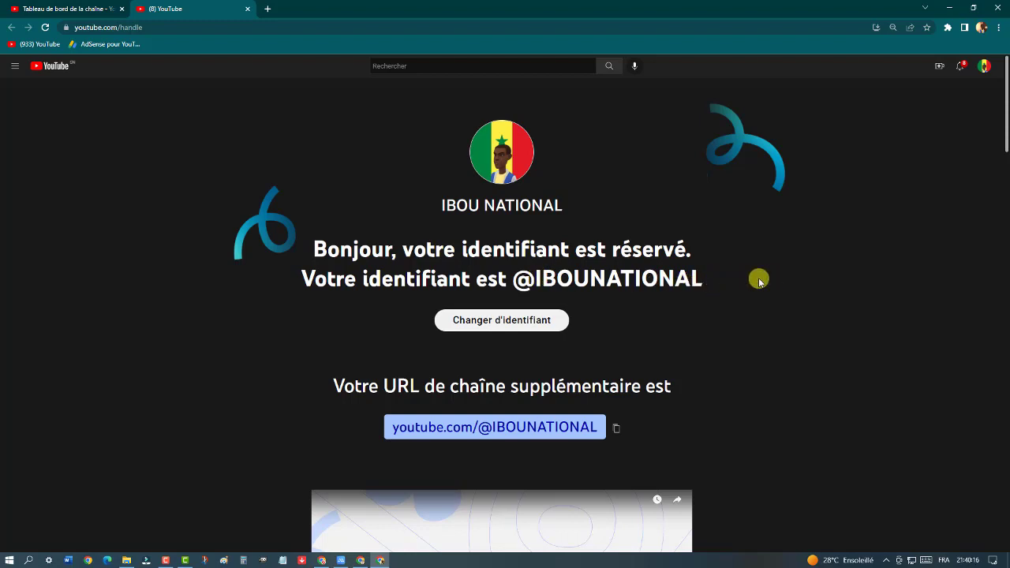
left_click(502, 320)
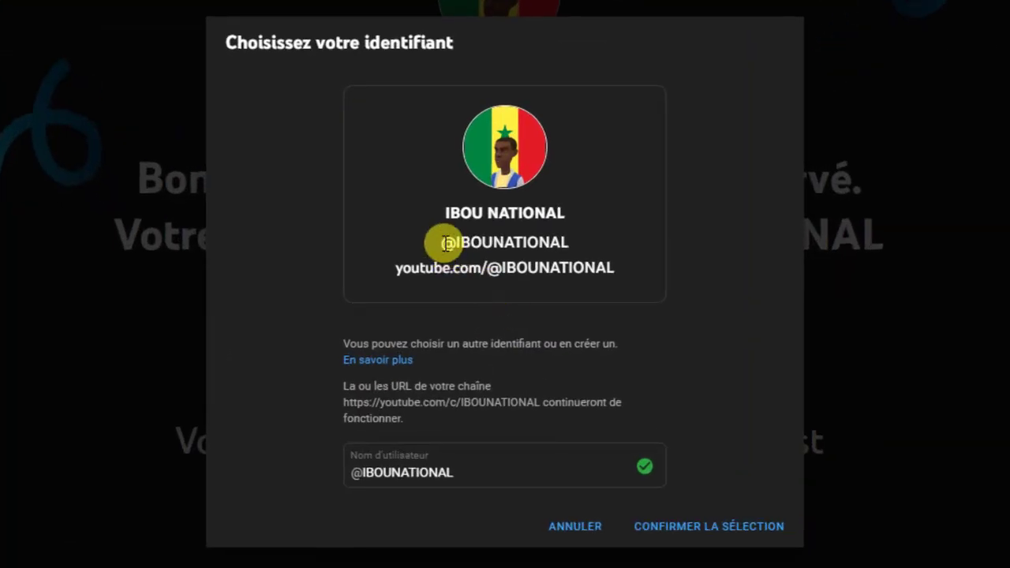
left_click_drag(442, 242, 552, 244)
left_click(564, 234)
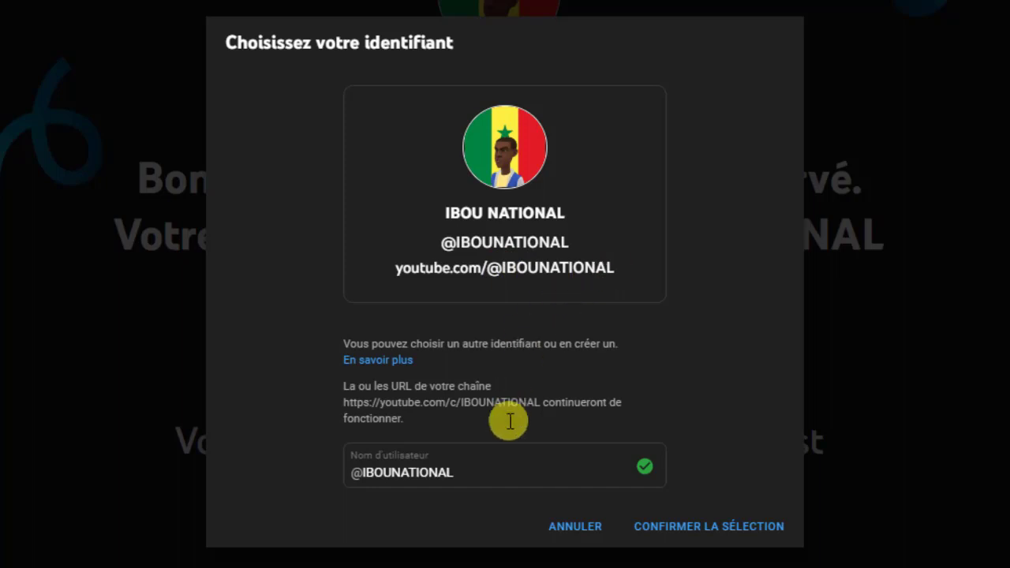
left_click(467, 472)
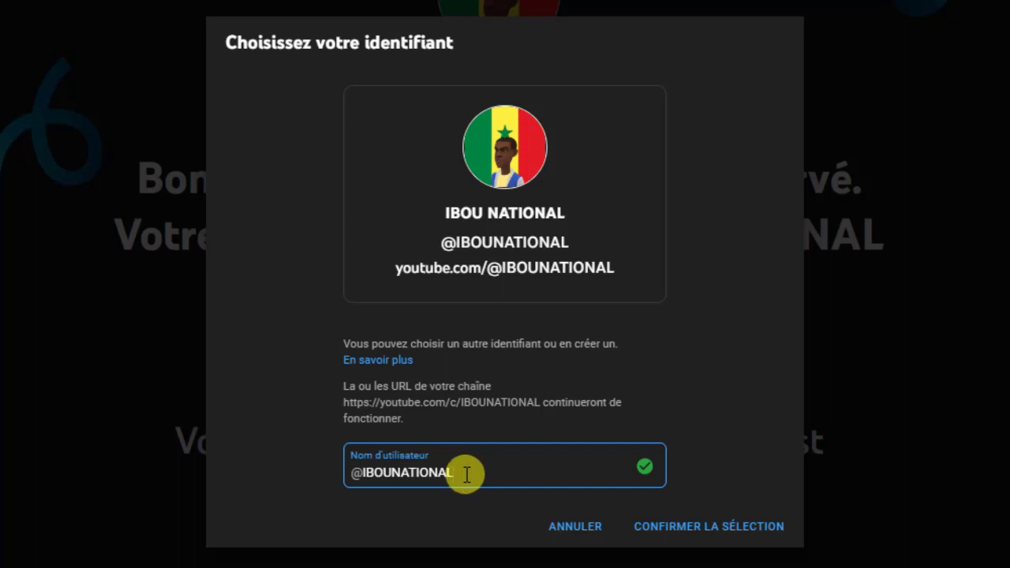
type("123")
left_click(429, 524)
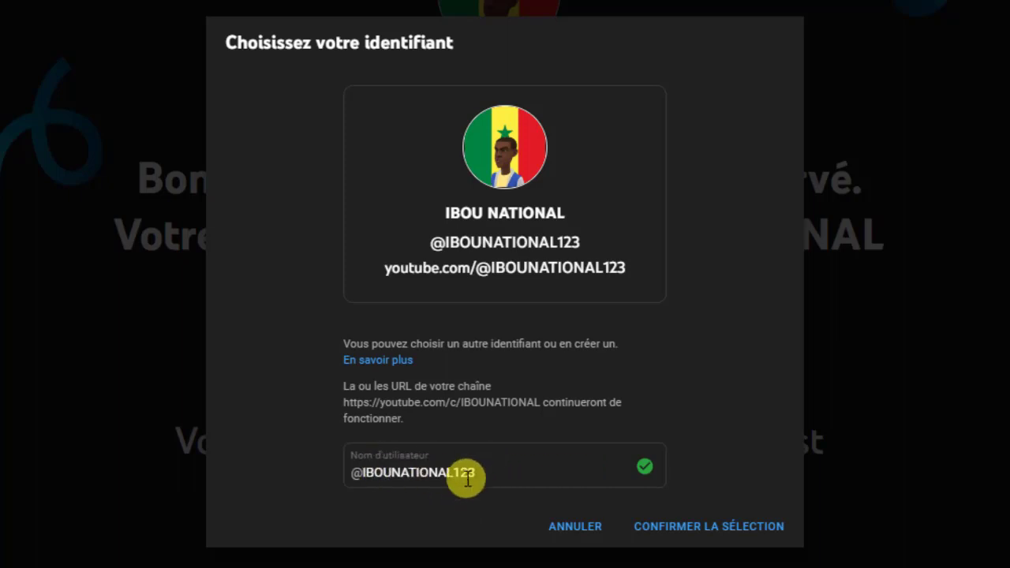
left_click_drag(454, 476, 487, 476)
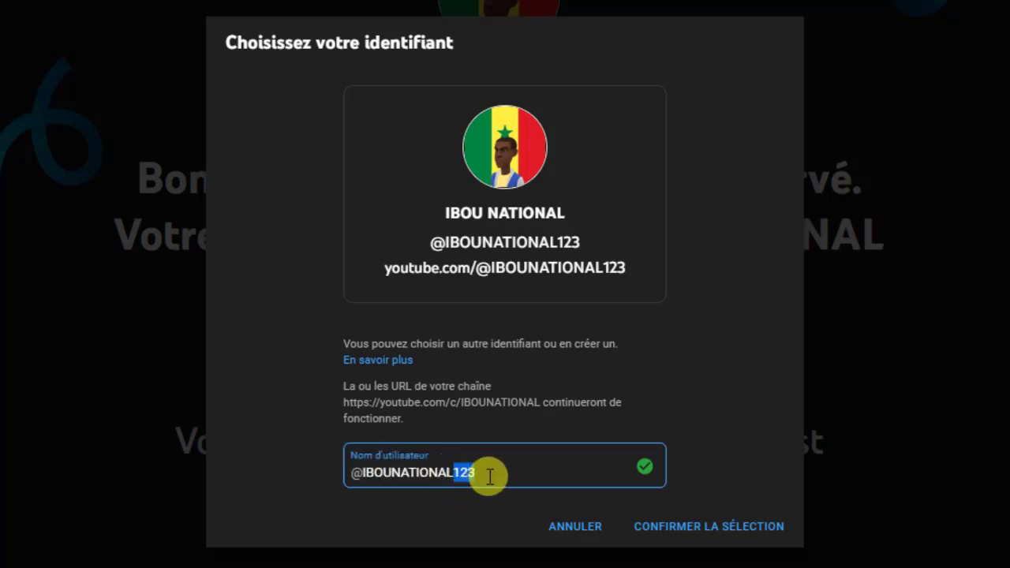
key("BackSpace")
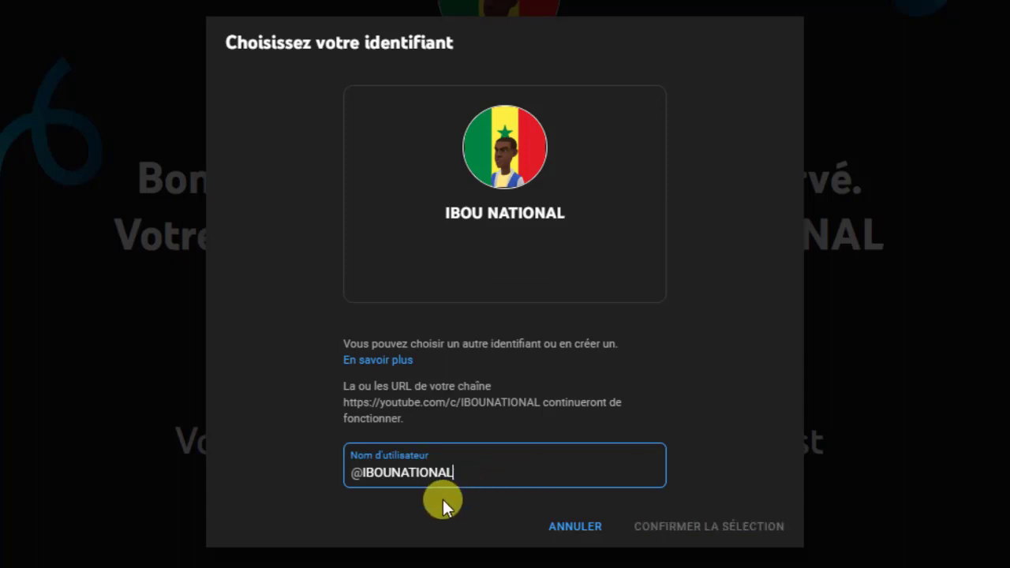
left_click(396, 505)
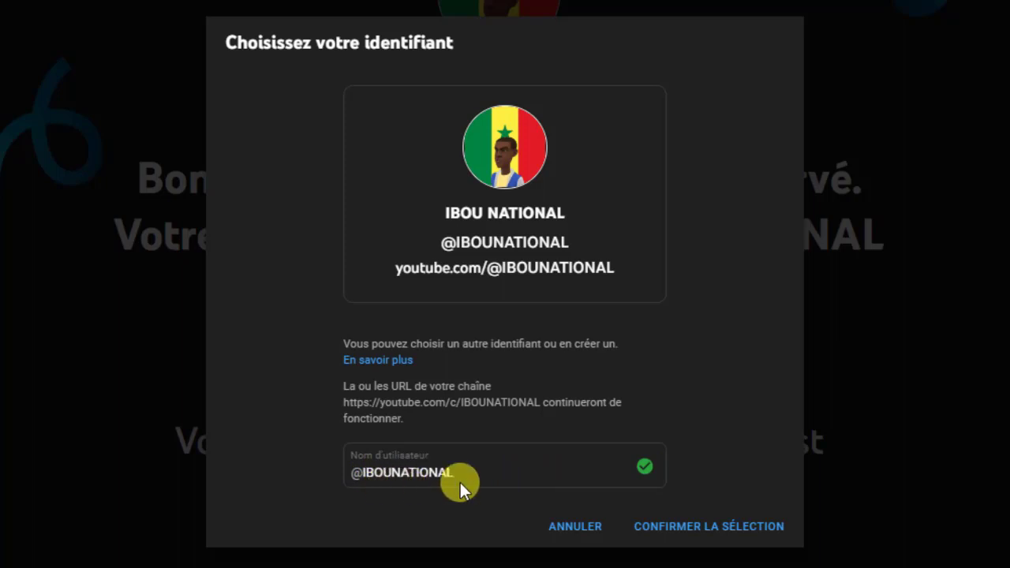
left_click(391, 472)
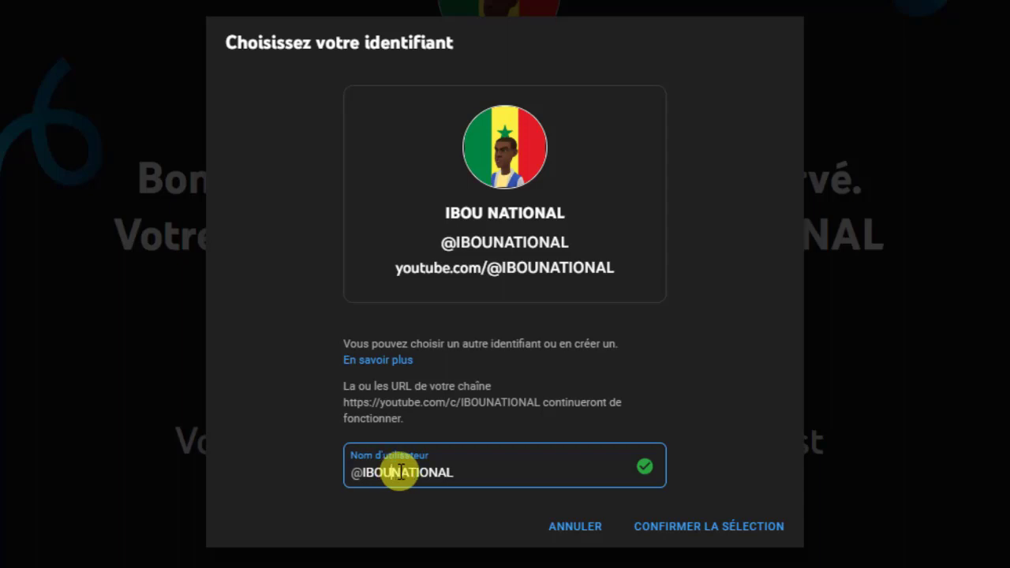
type("-")
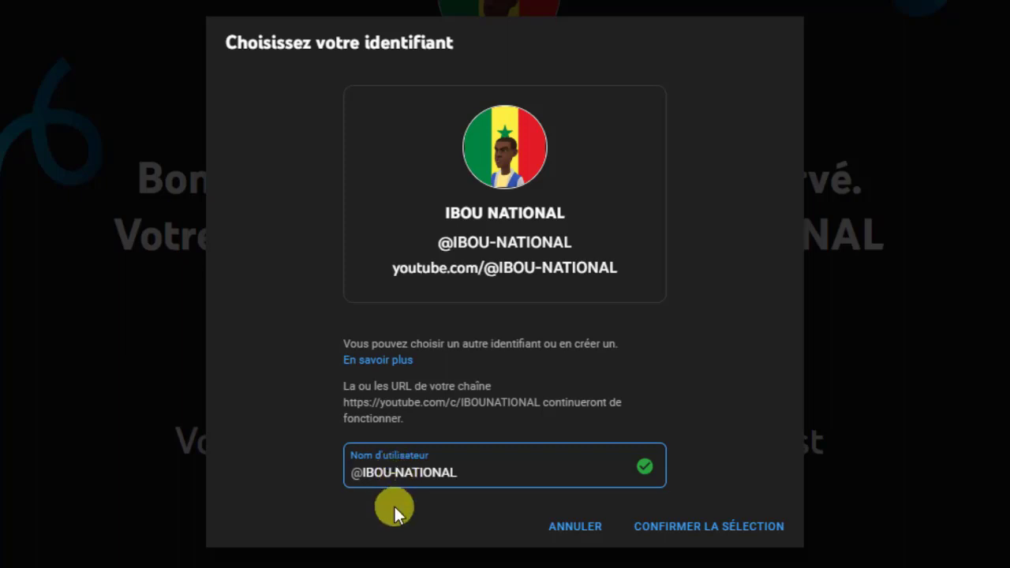
key("BackSpace")
type(".")
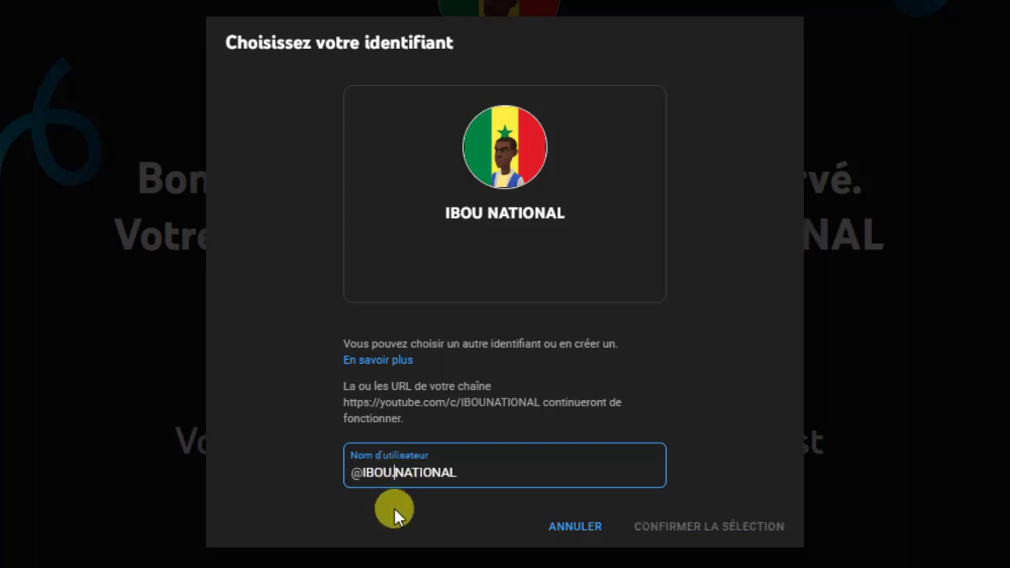
left_click(433, 508)
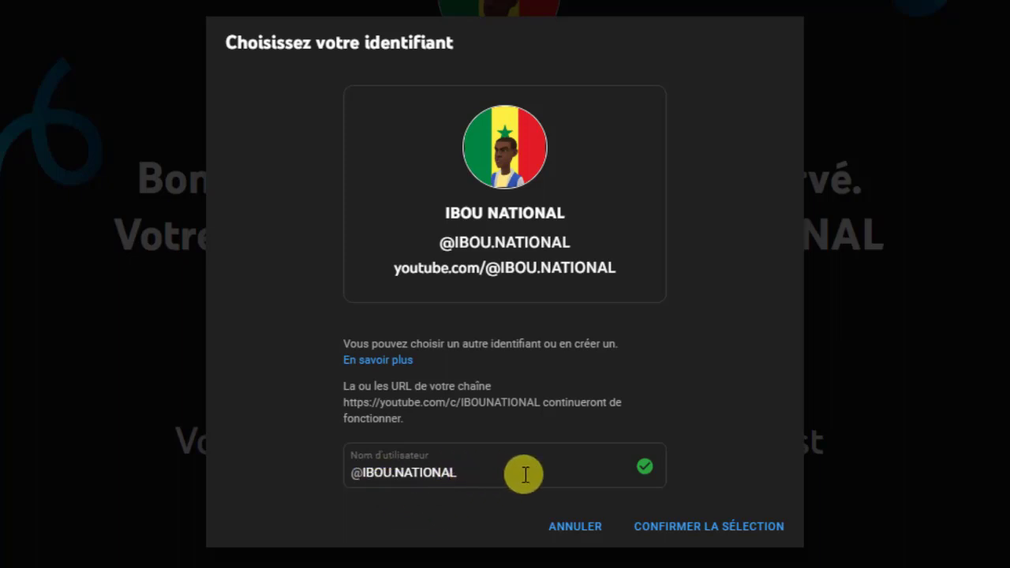
left_click(394, 472)
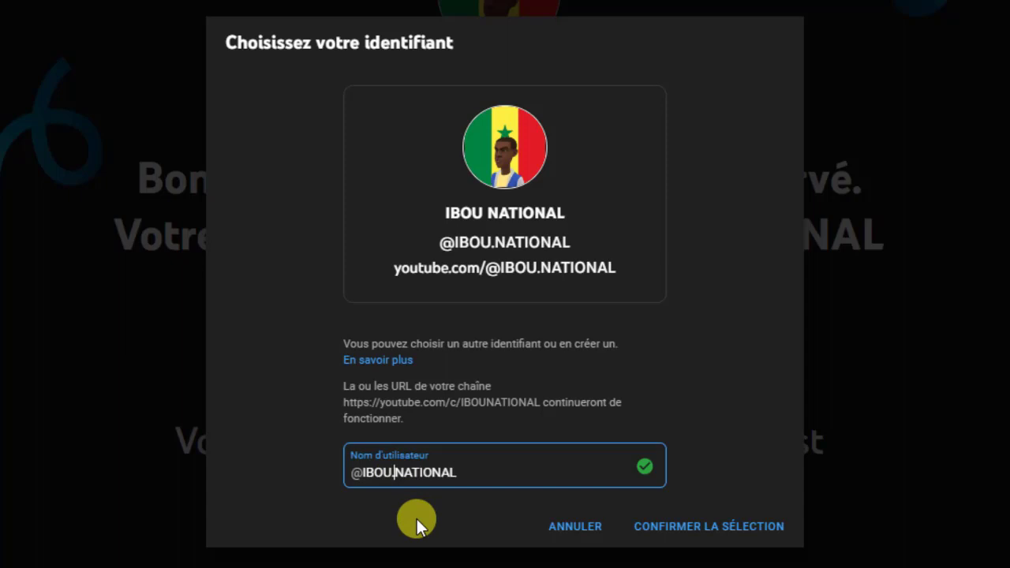
key("BackSpace")
type("-")
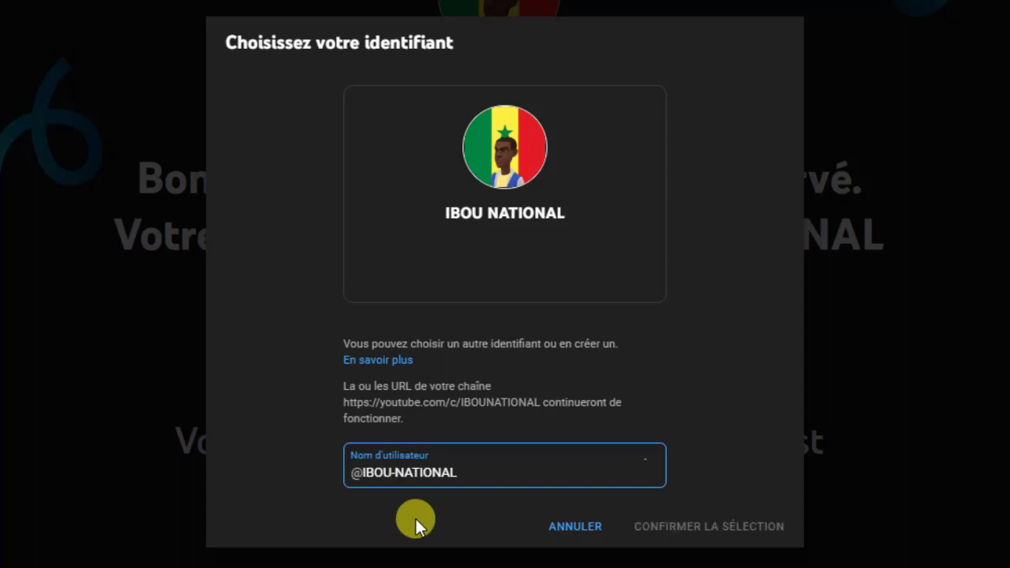
left_click(388, 519)
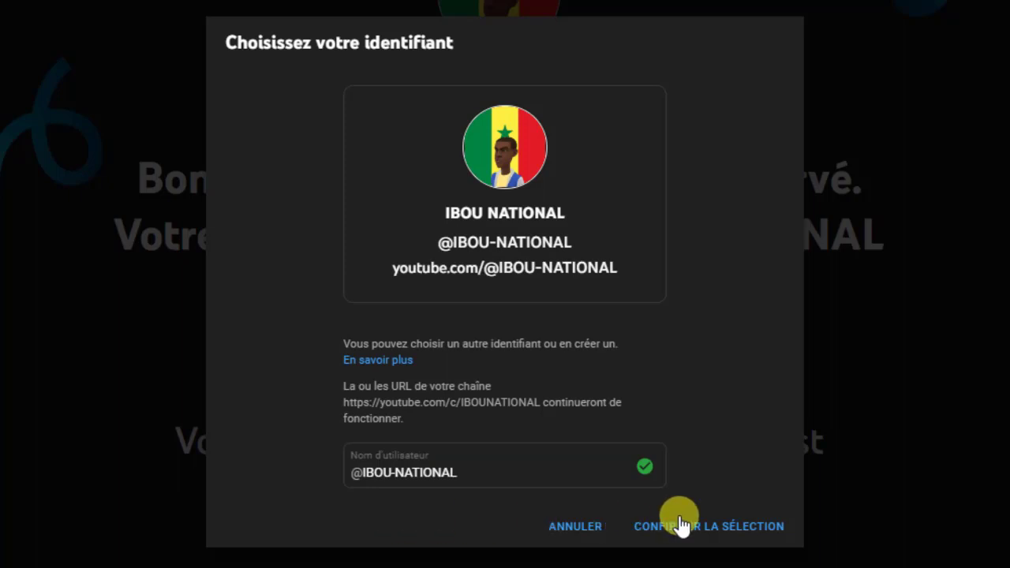
left_click(391, 475)
key("BackSpace")
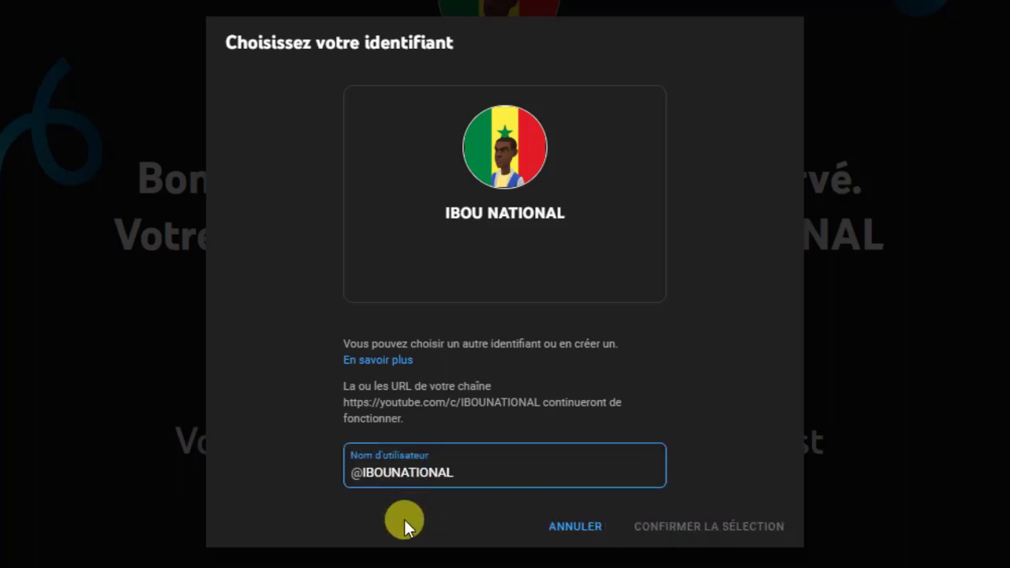
left_click(404, 520)
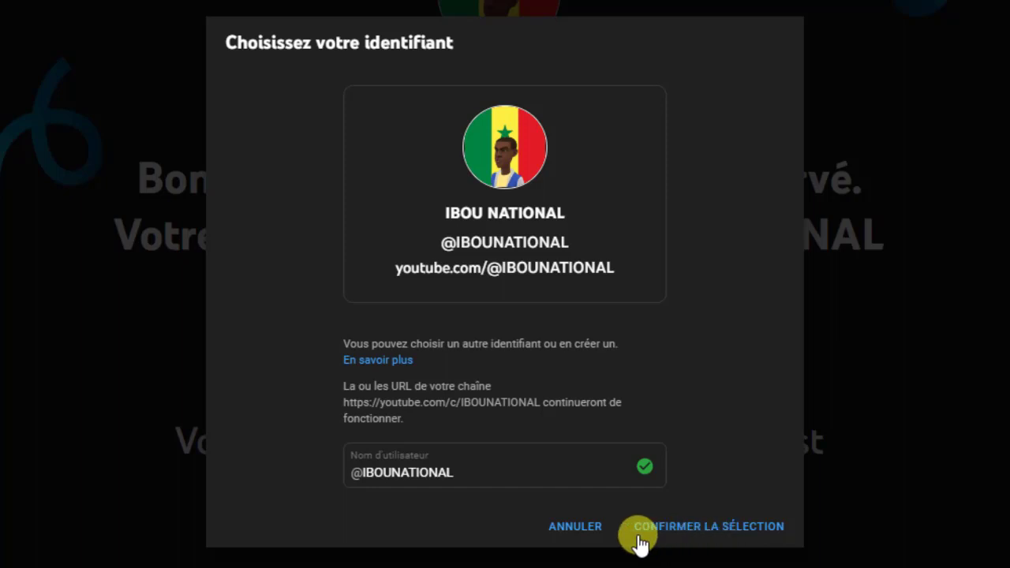
left_click(719, 534)
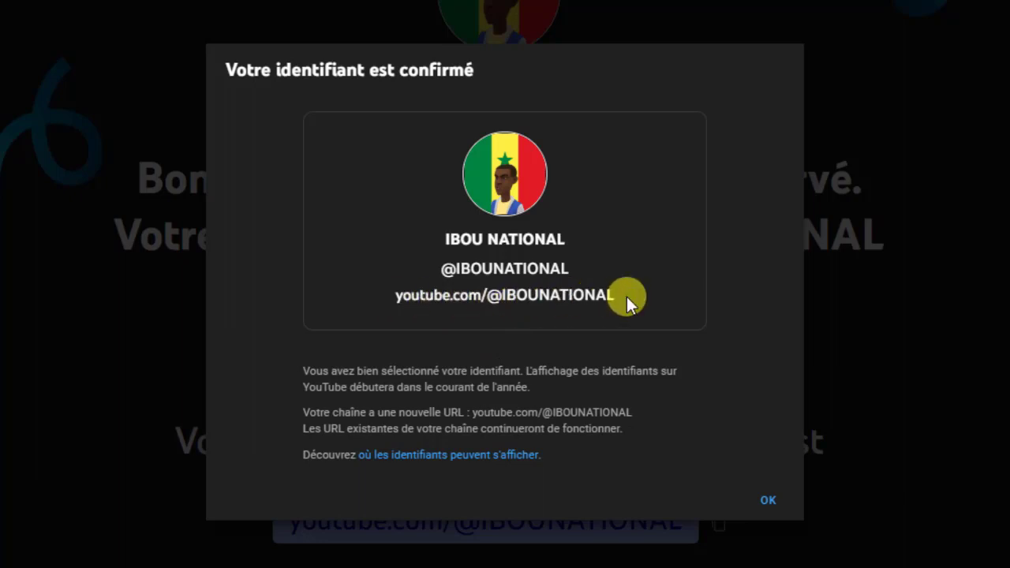
left_click(770, 505)
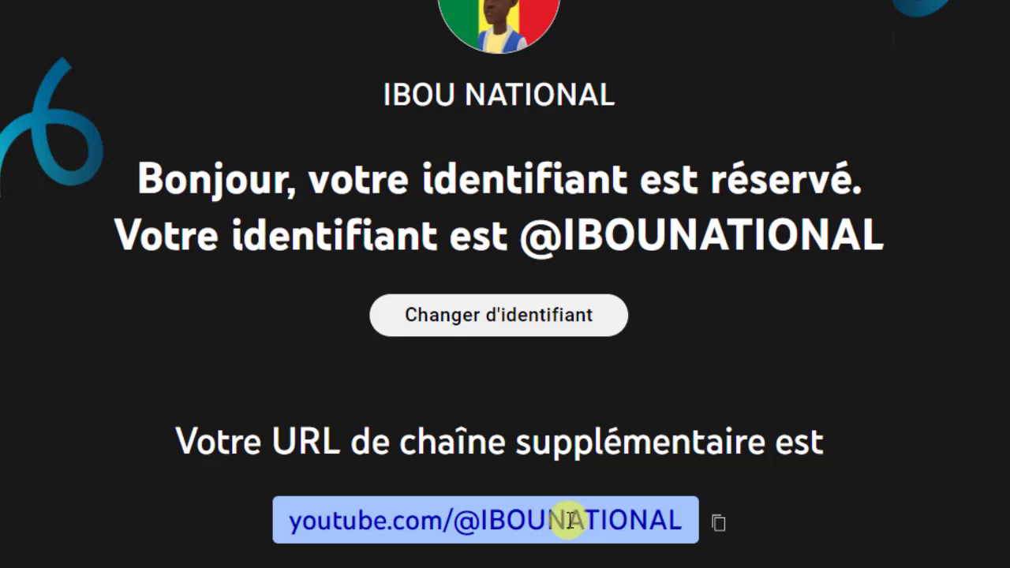
left_click(509, 315)
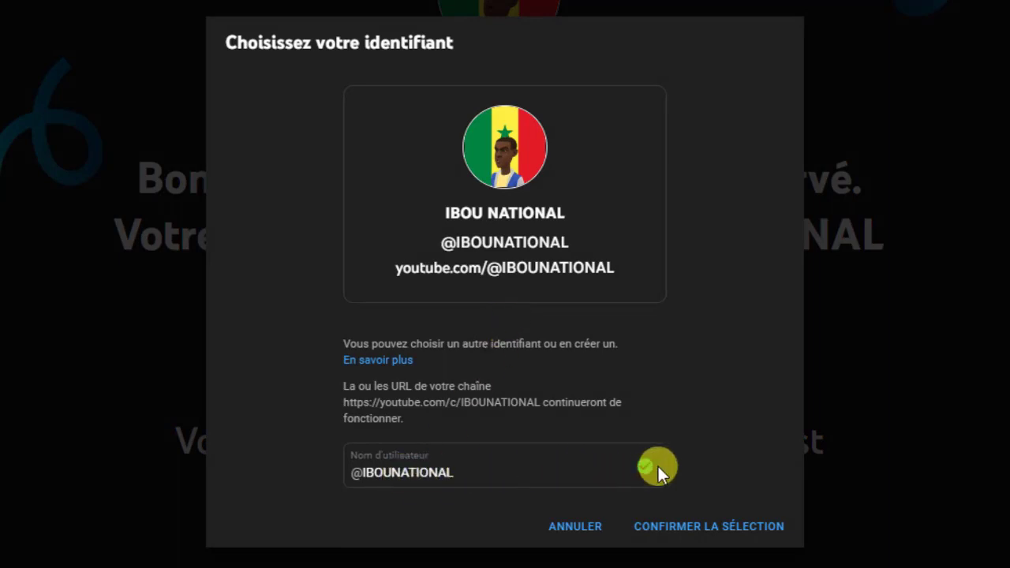
left_click(733, 533)
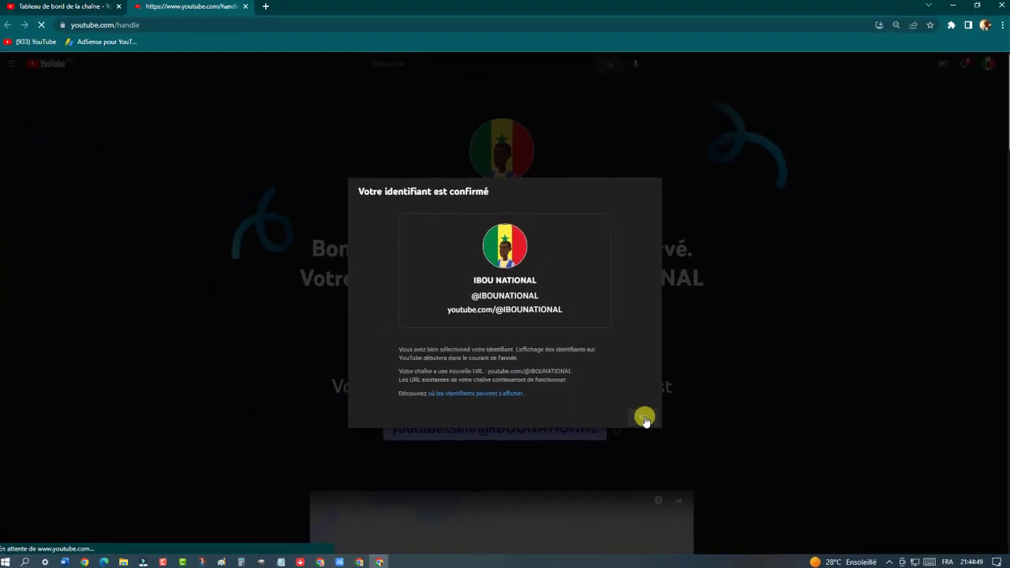
left_click(645, 418)
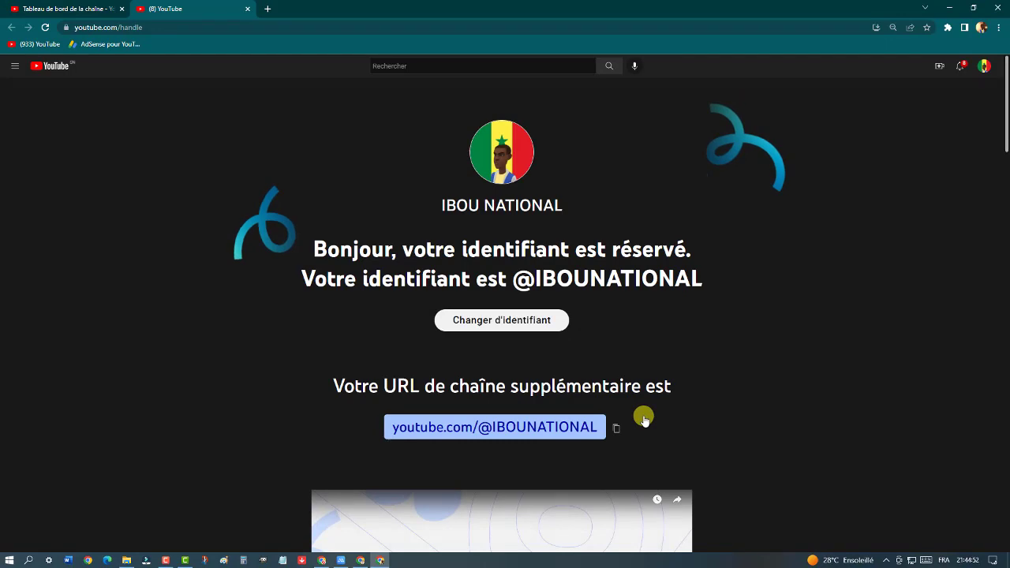
Step: Read the handle page's explanations of what a handle is, how it affects new and existing channel URLs, and how it can be used
scroll(170, 371, "down", 7)
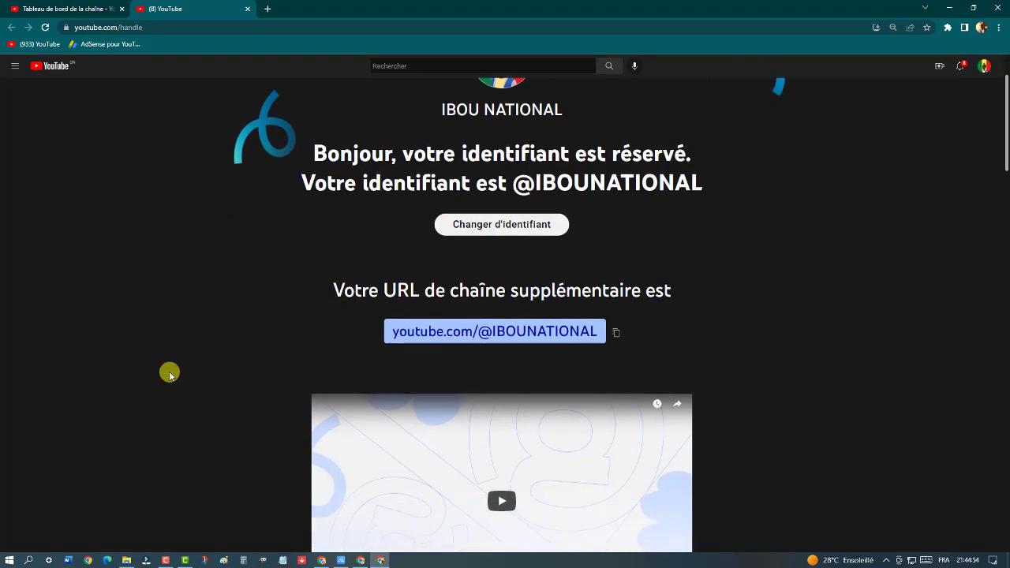
scroll(170, 376, "down", 1)
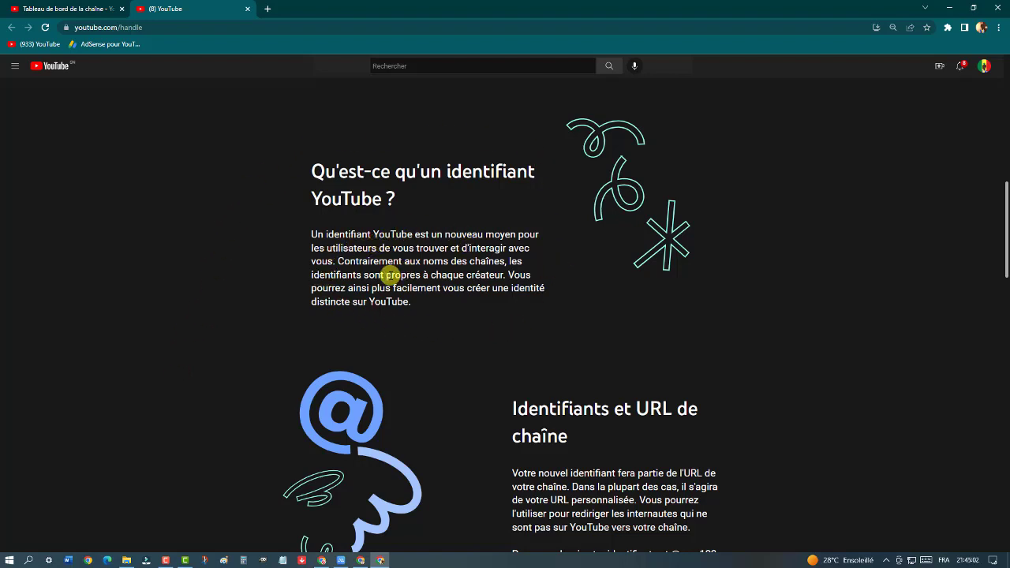
scroll(410, 281, "down", 3)
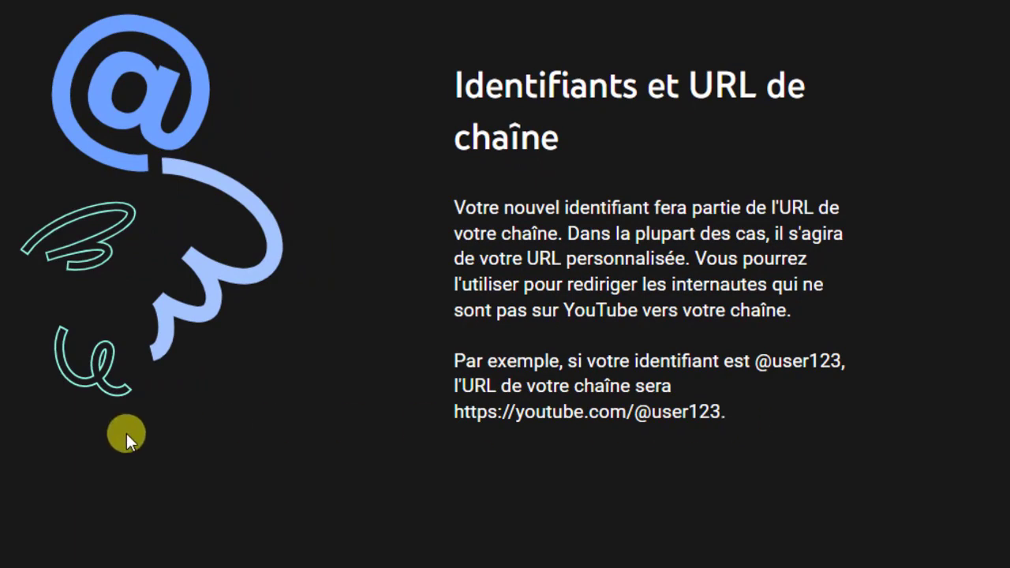
scroll(126, 436, "down", 5)
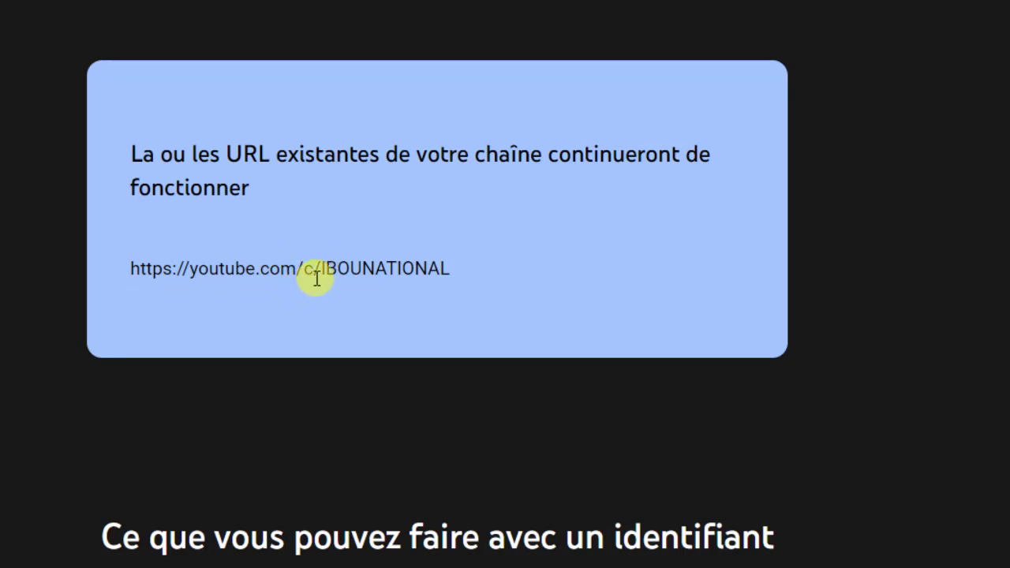
left_click_drag(314, 270, 466, 274)
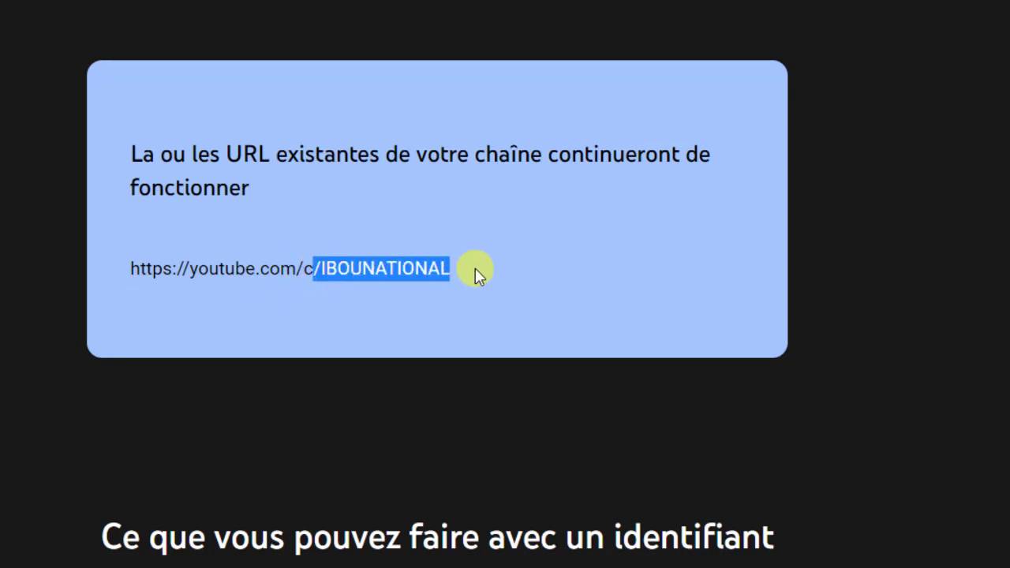
left_click(484, 271)
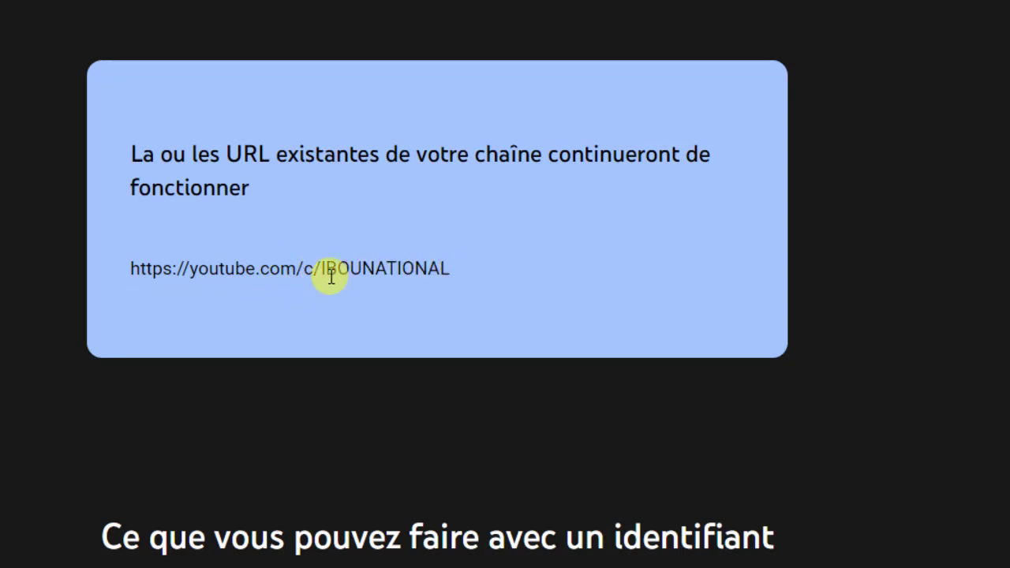
left_click_drag(322, 271, 528, 274)
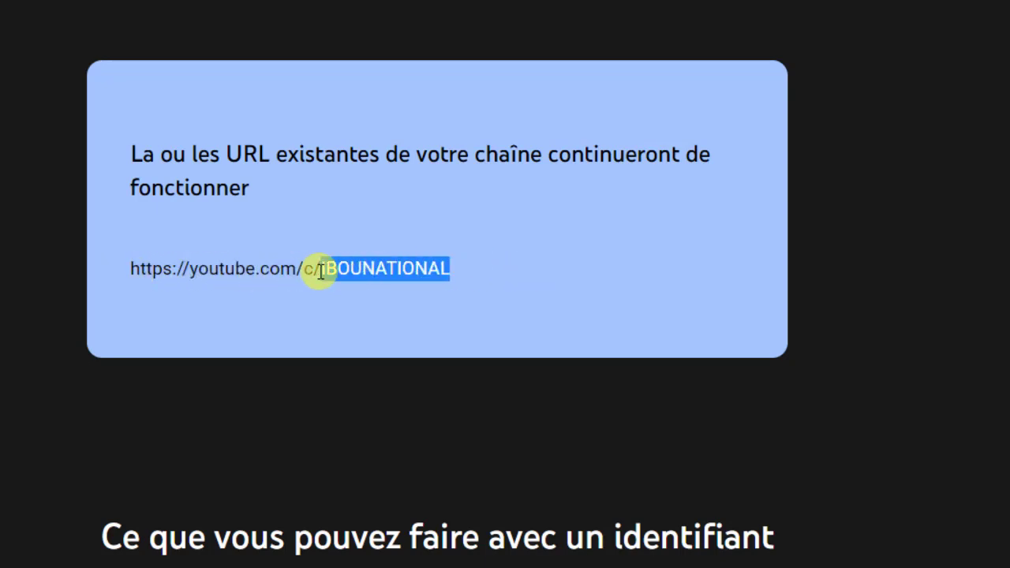
left_click(464, 268)
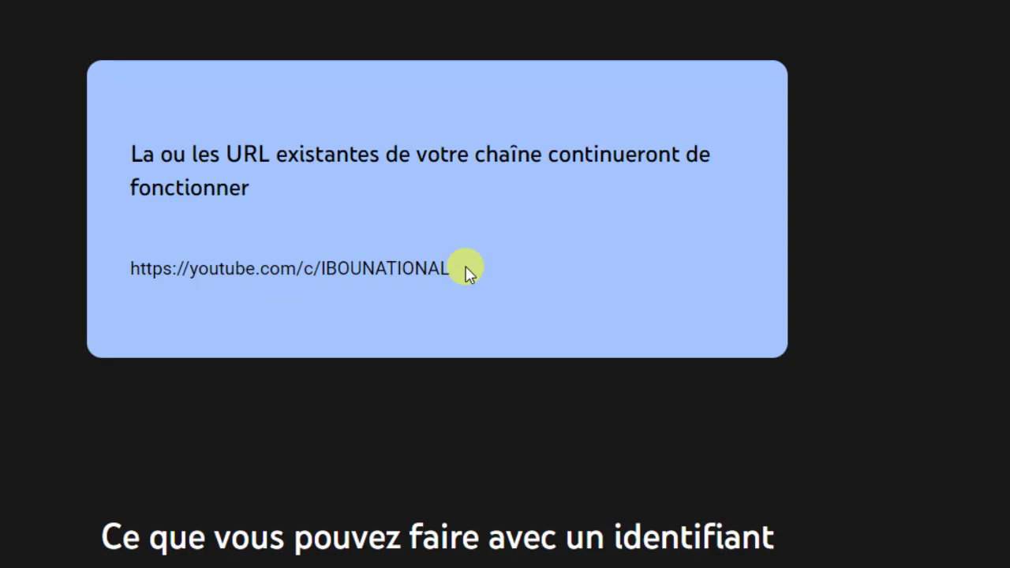
scroll(466, 271, "down", 5)
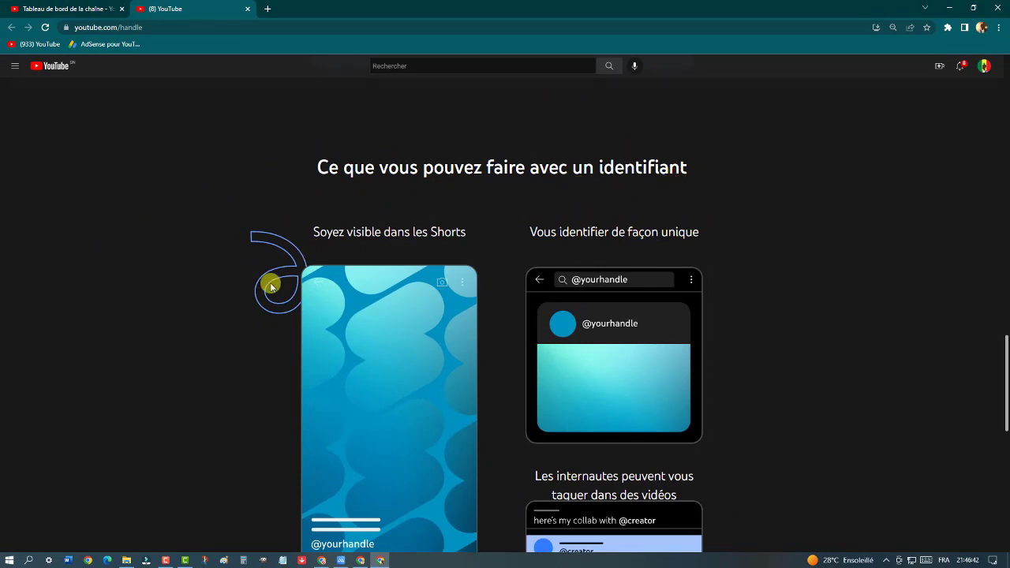
scroll(271, 285, "down", 1)
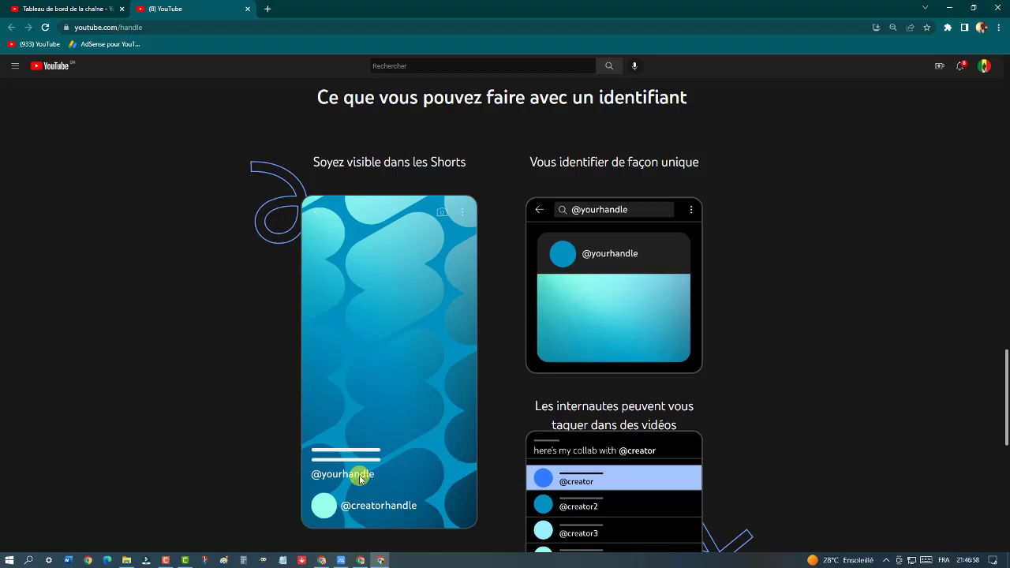
scroll(360, 479, "down", 1)
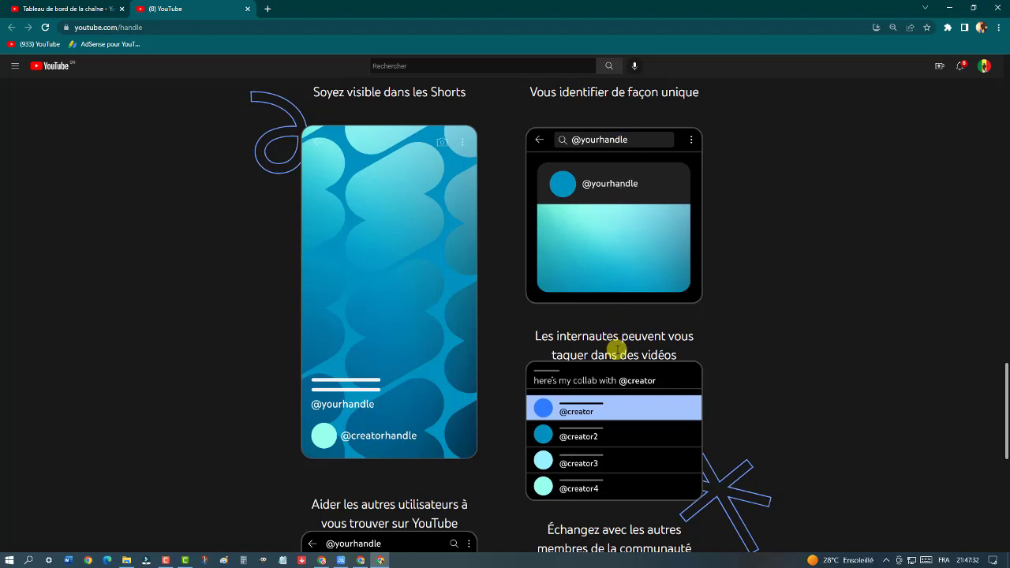
scroll(619, 348, "down", 2)
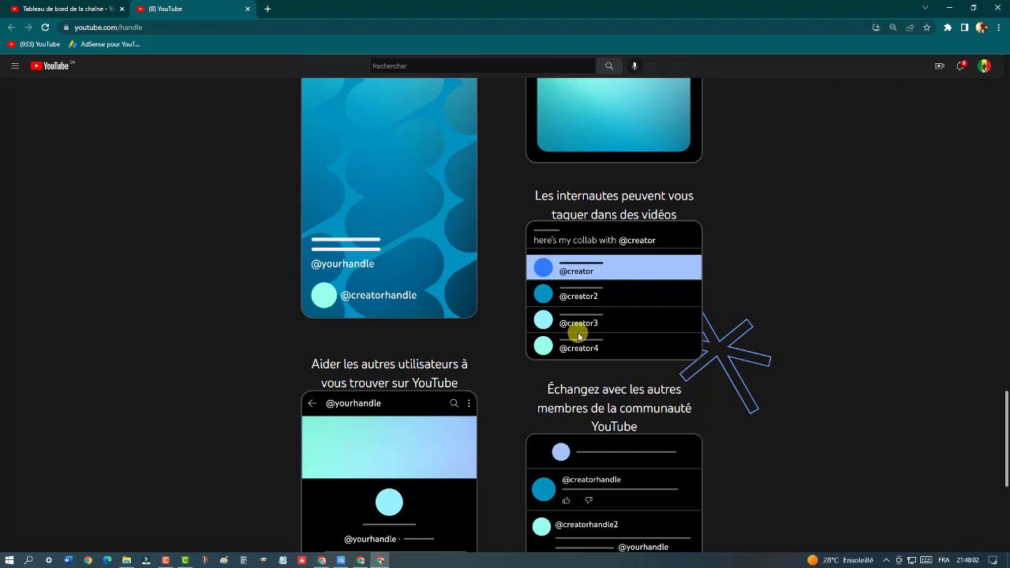
Step: Review the handle page's examples for Shorts, unique identification, video tagging, finding channels and community exchanges, down to the frequently asked questions
scroll(514, 365, "down", 2)
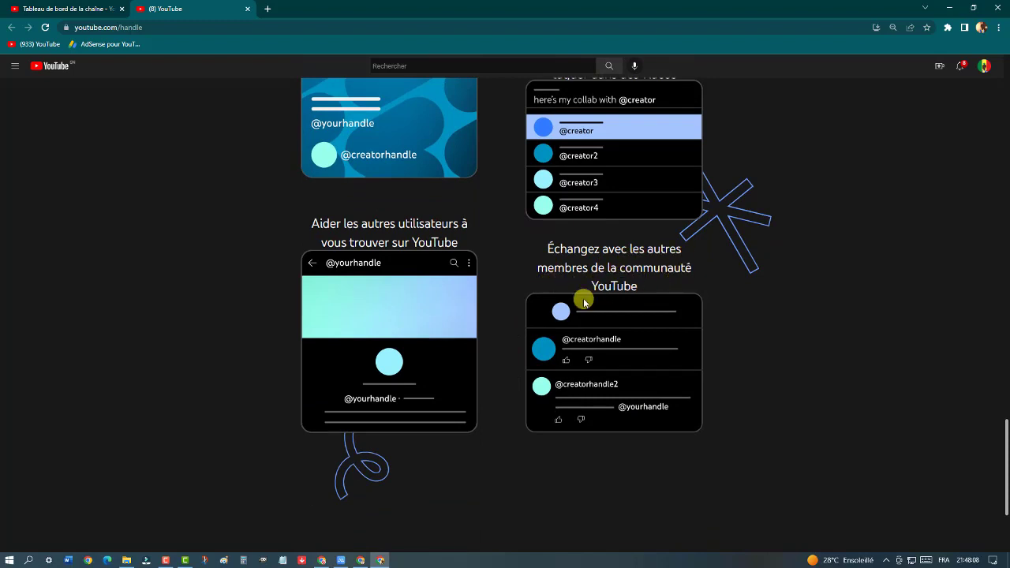
scroll(509, 336, "down", 2)
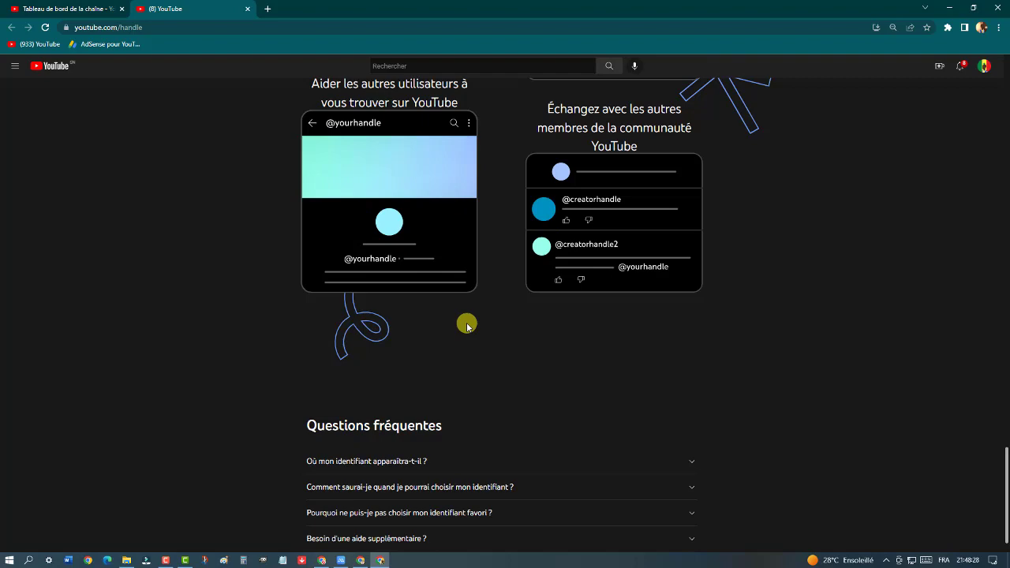
scroll(484, 339, "up", 8)
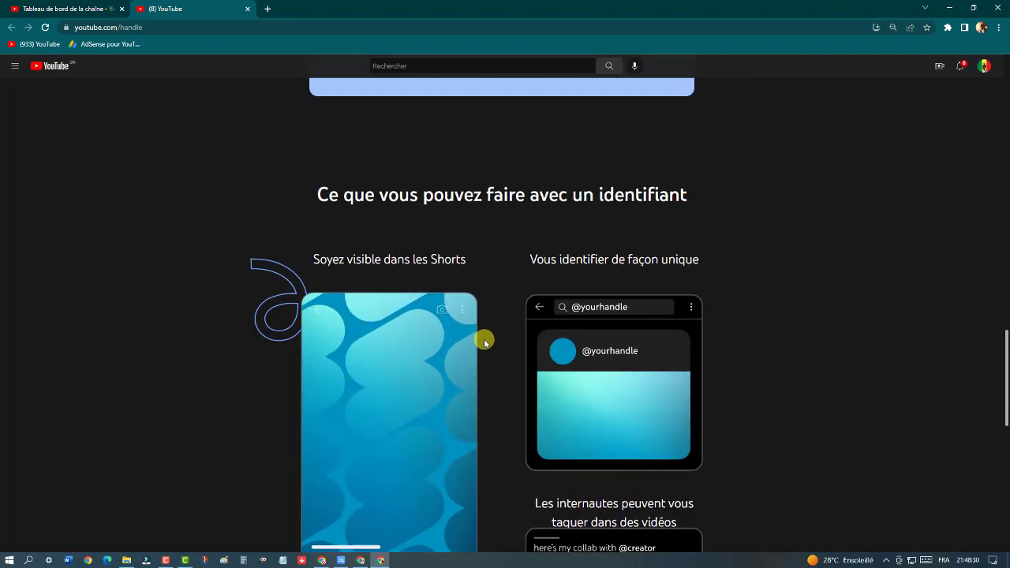
scroll(485, 341, "down", 3)
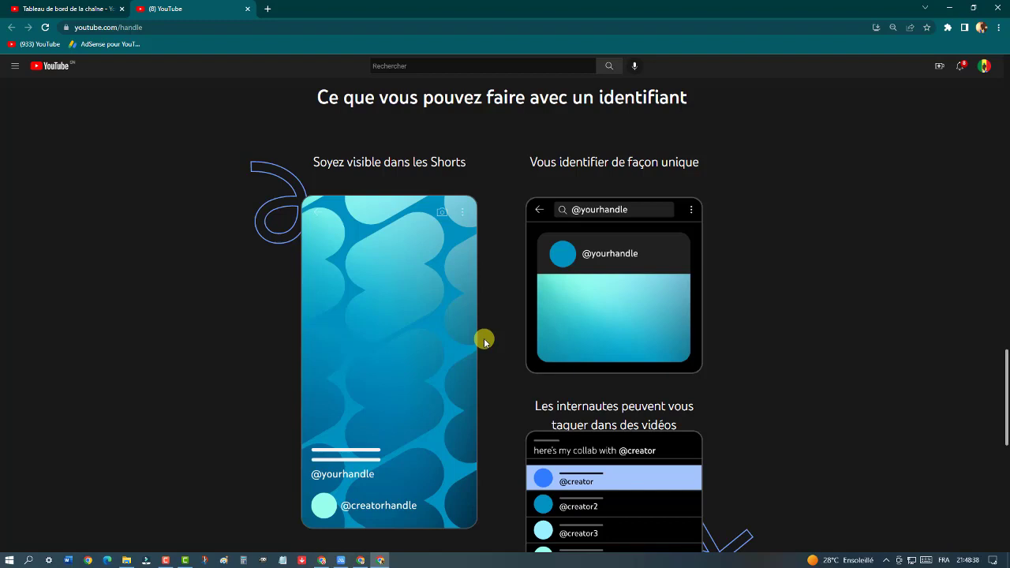
scroll(484, 340, "down", 2)
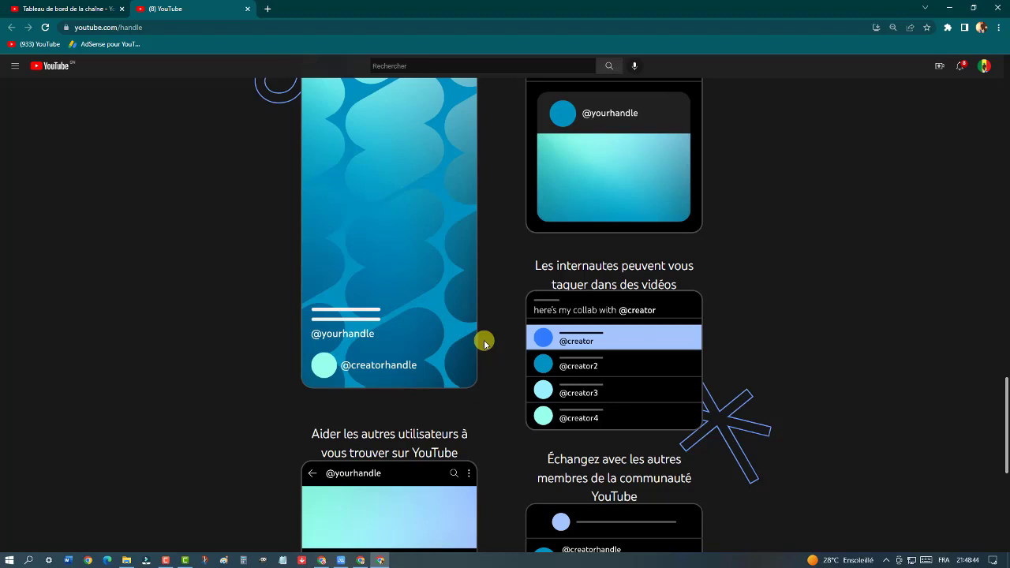
scroll(483, 342, "down", 5)
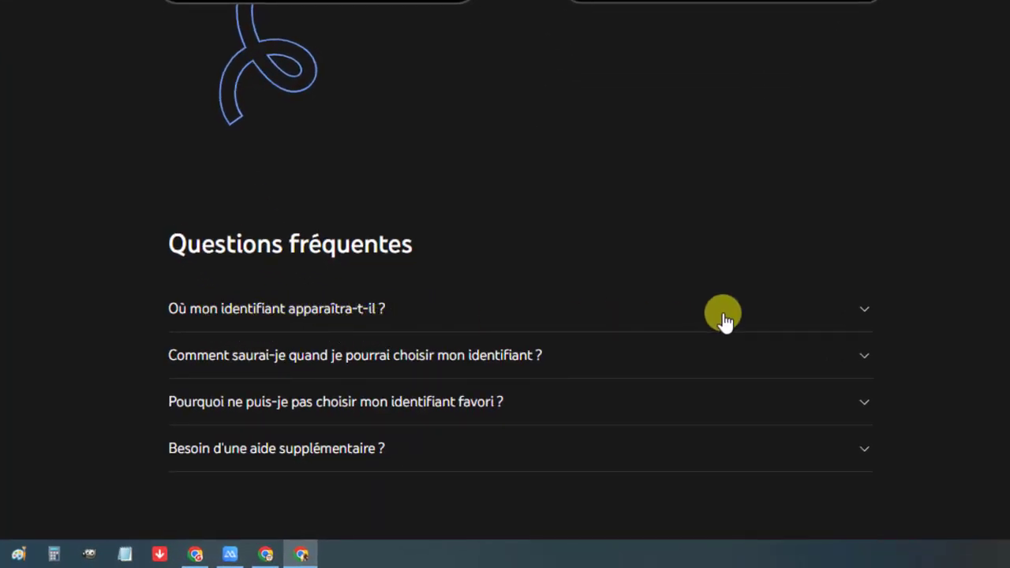
Step: Expand and read the four frequently asked questions on where handles appear, when to choose one, unavailable handles and further help
left_click(866, 315)
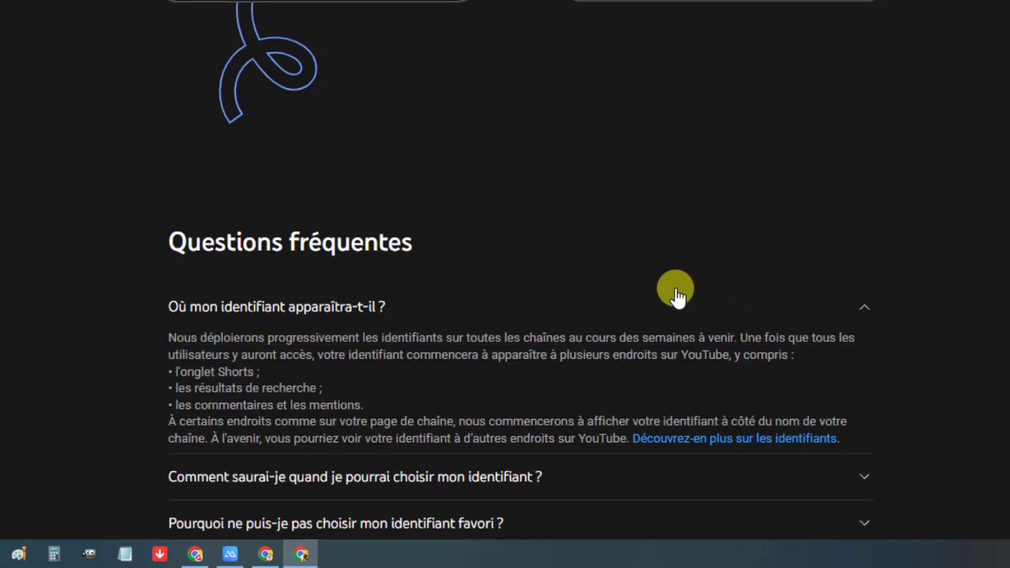
scroll(663, 293, "down", 2)
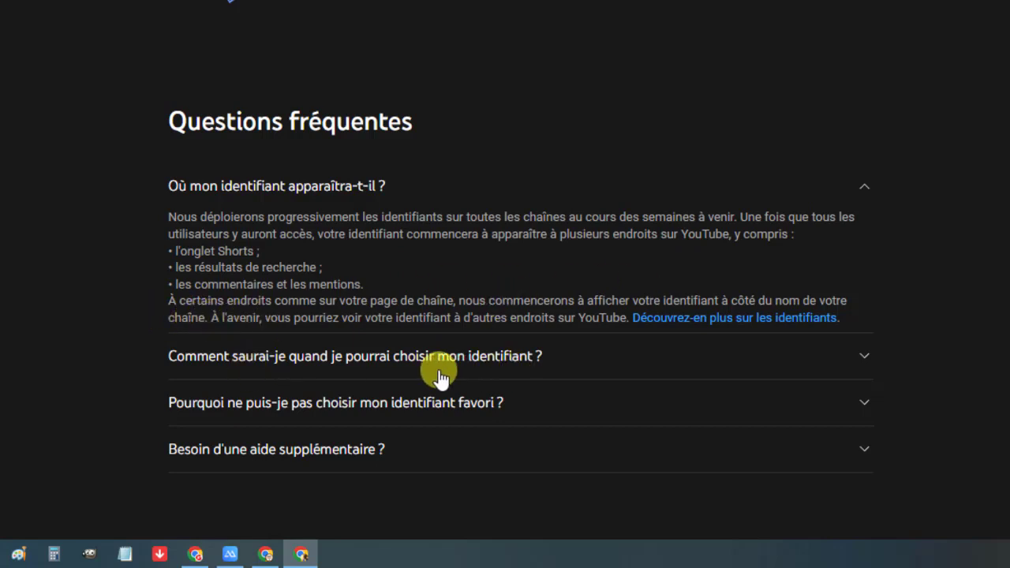
left_click(866, 359)
scroll(134, 305, "down", 1)
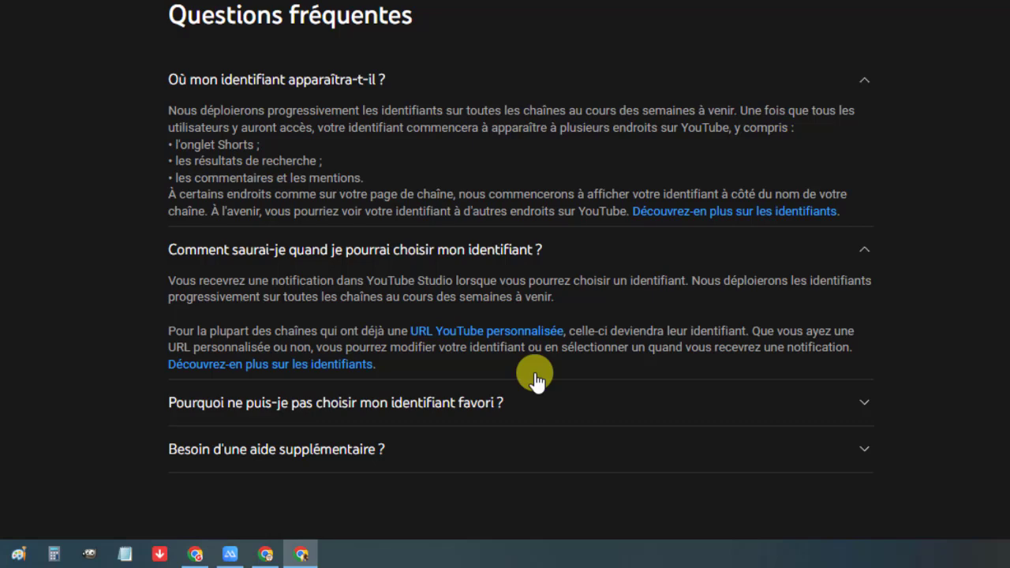
left_click(553, 413)
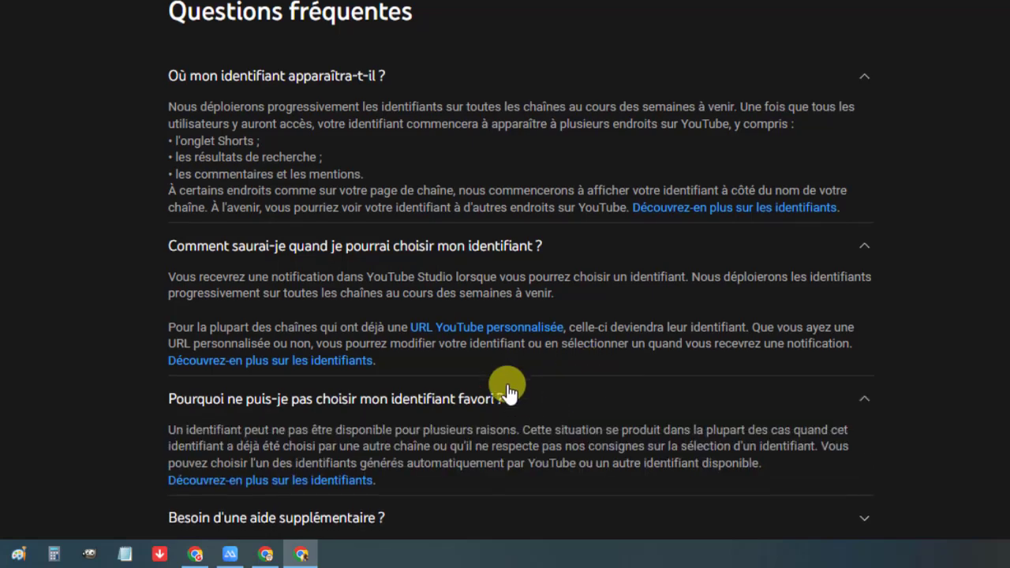
scroll(508, 391, "down", 1)
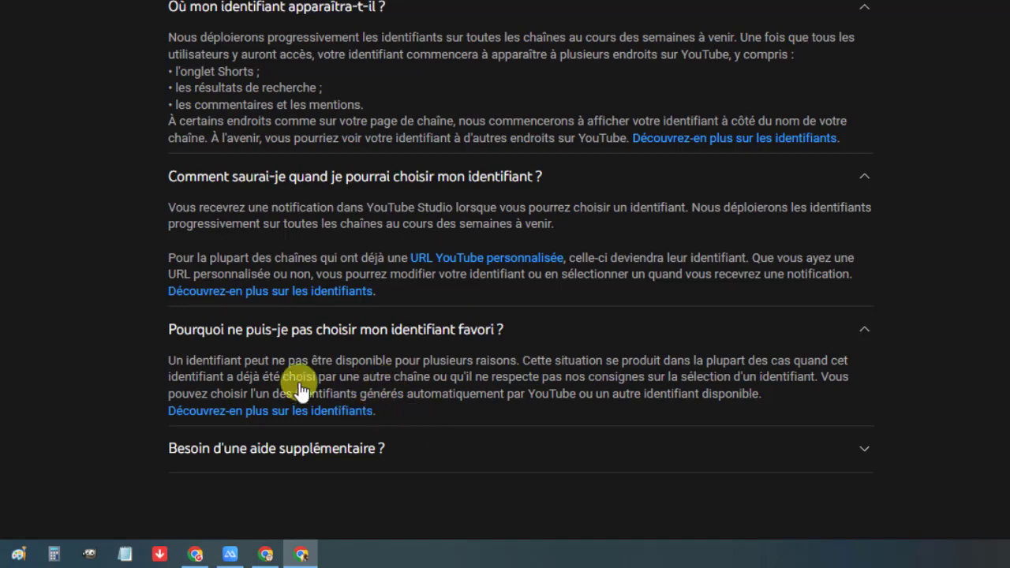
left_click_drag(356, 458, 361, 458)
scroll(322, 492, "down", 1)
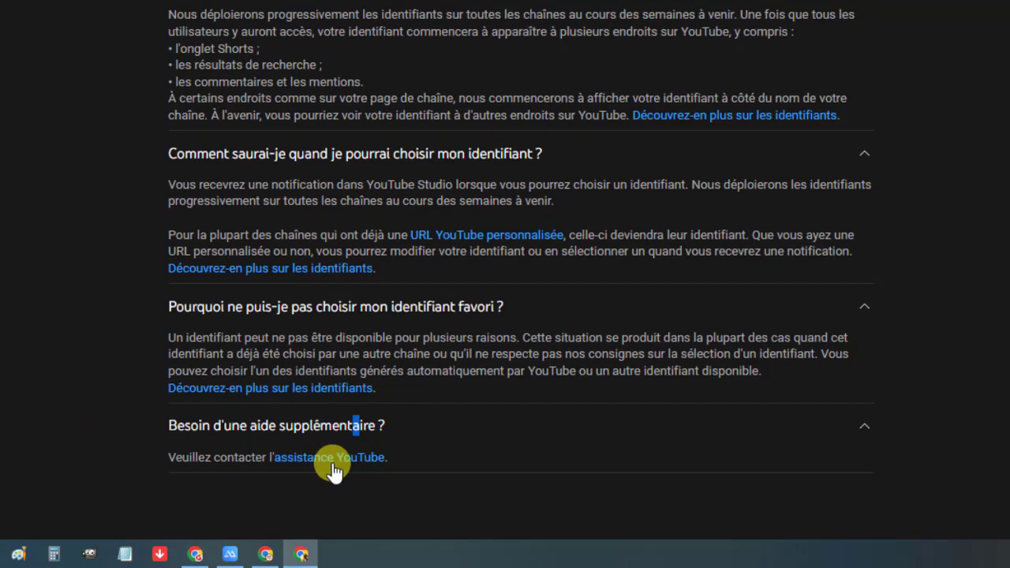
left_click(442, 446)
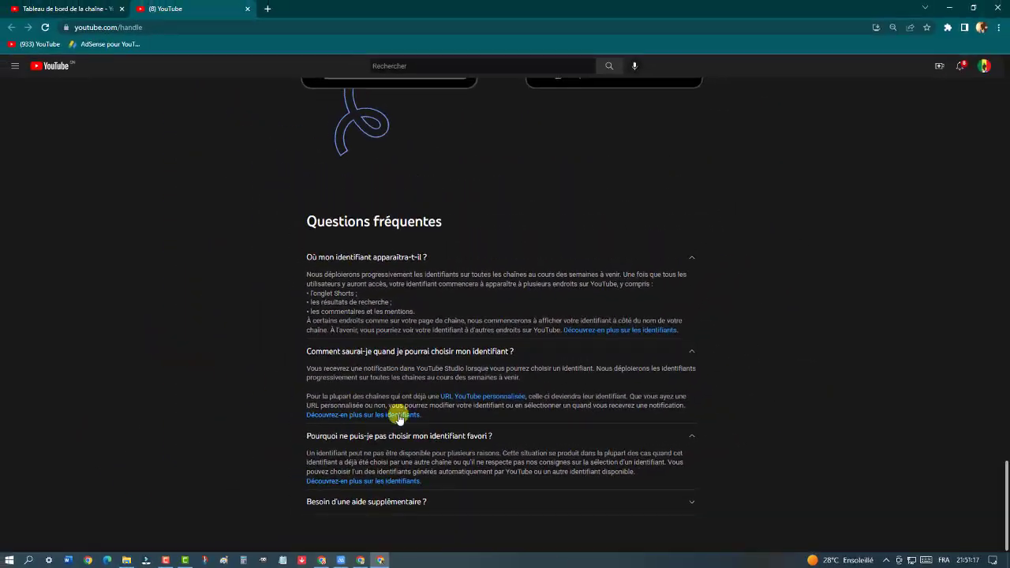
Step: Return to the start of the handle page, close the page, and reload the YouTube Studio channel dashboard
scroll(425, 410, "up", 8)
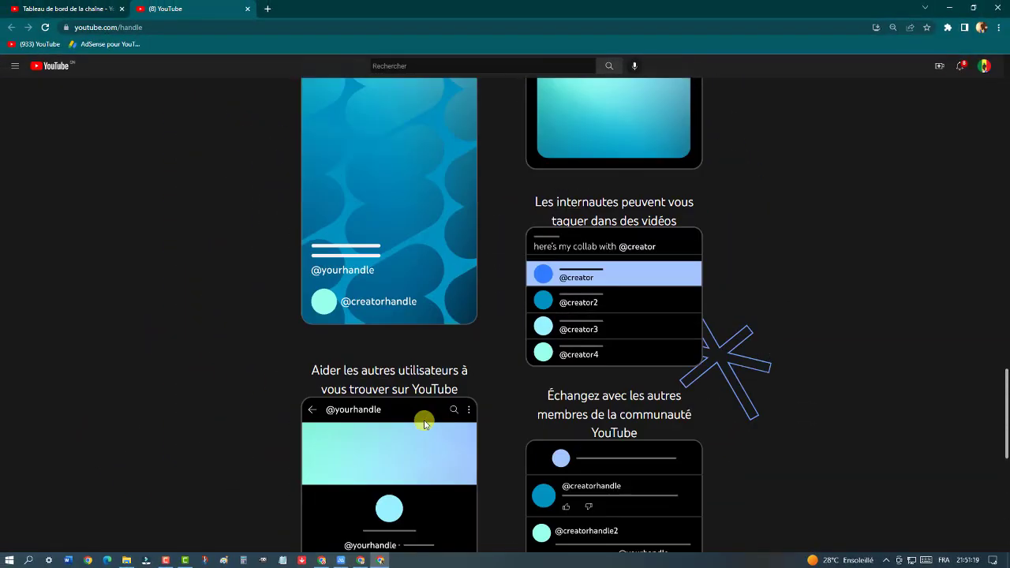
scroll(423, 408, "up", 3)
scroll(424, 406, "up", 8)
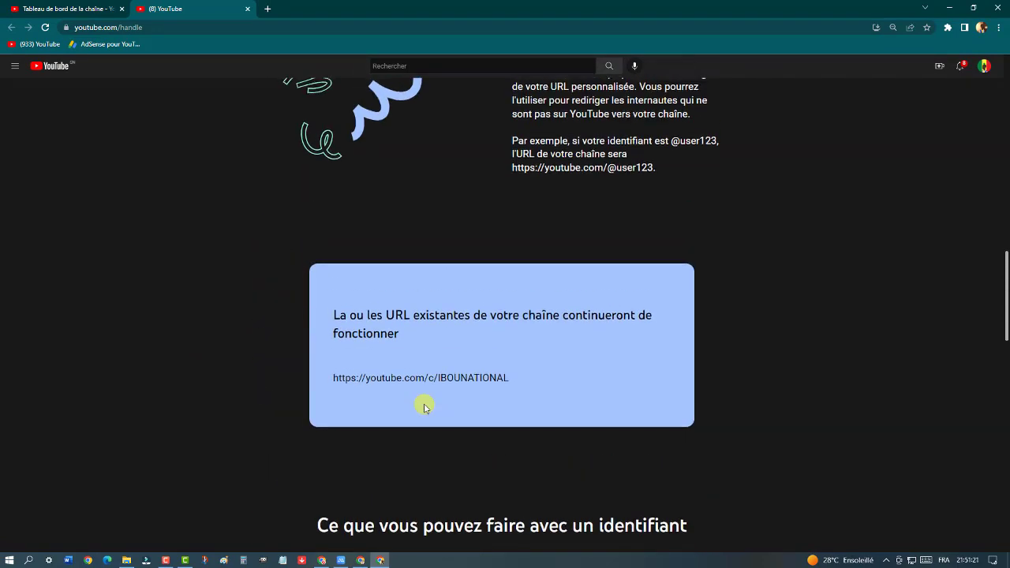
scroll(424, 406, "up", 8)
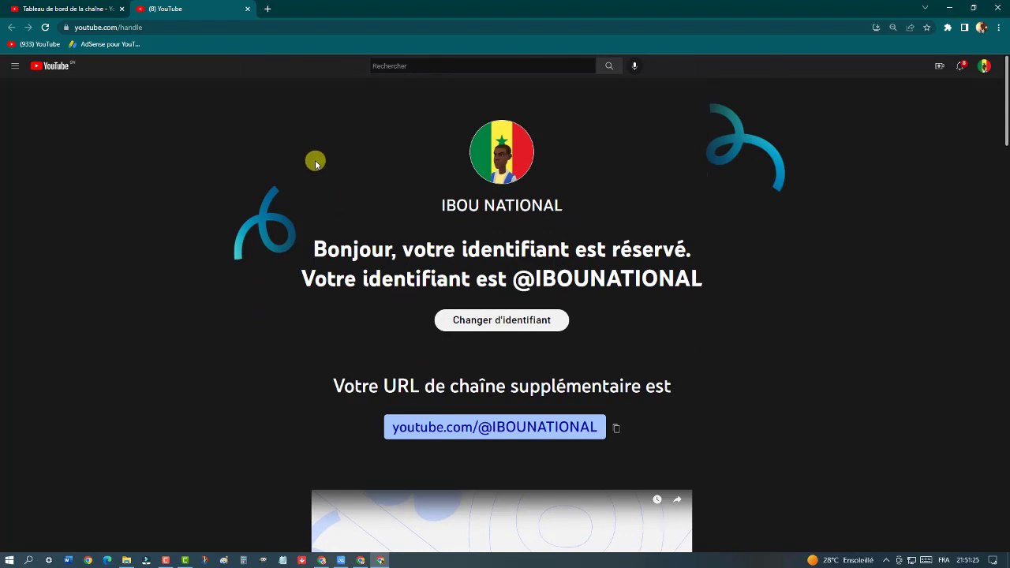
left_click(249, 11)
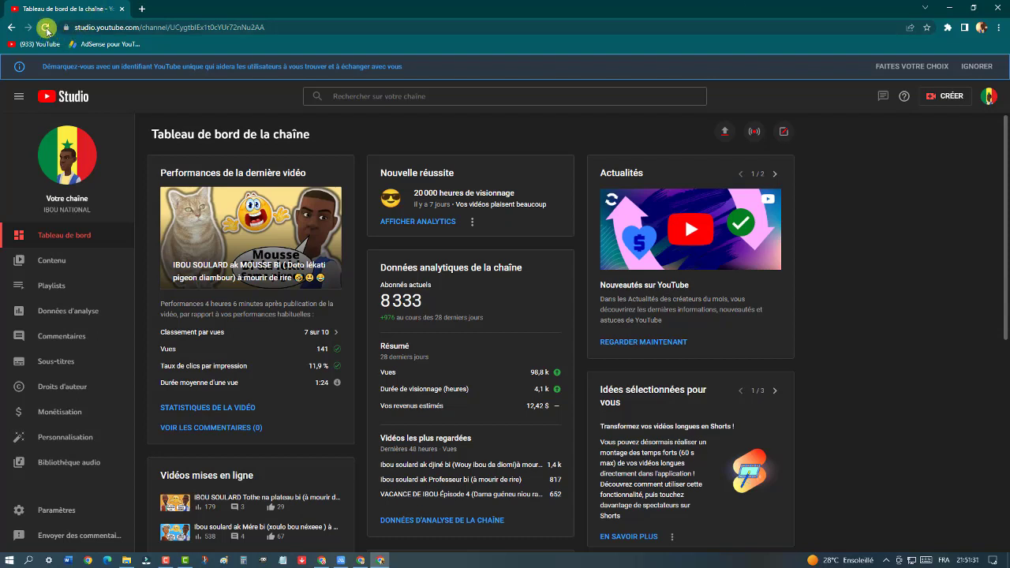
left_click(46, 27)
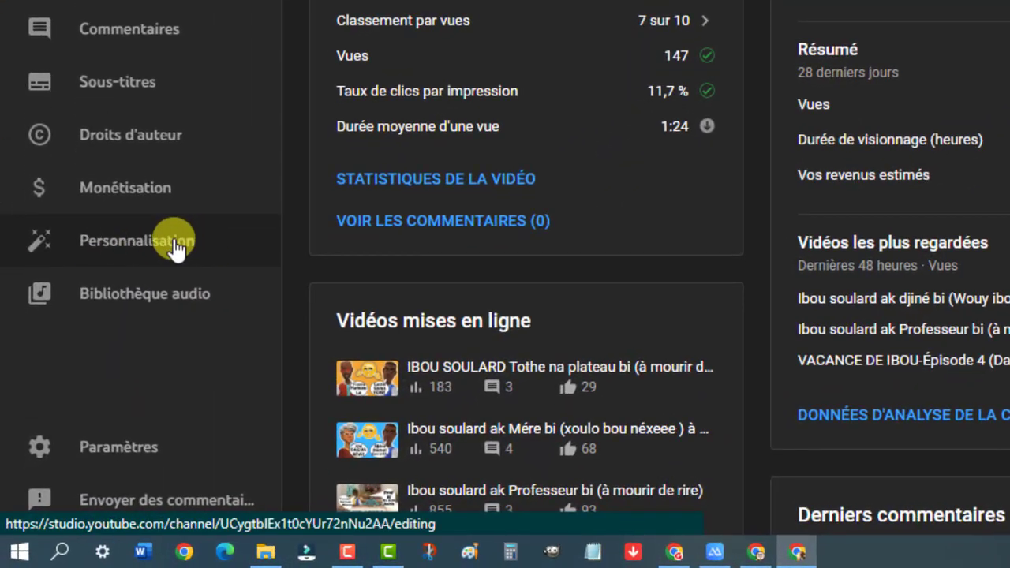
Step: Open the channel customization's general information, where the channel name and handle are set
left_click(175, 246)
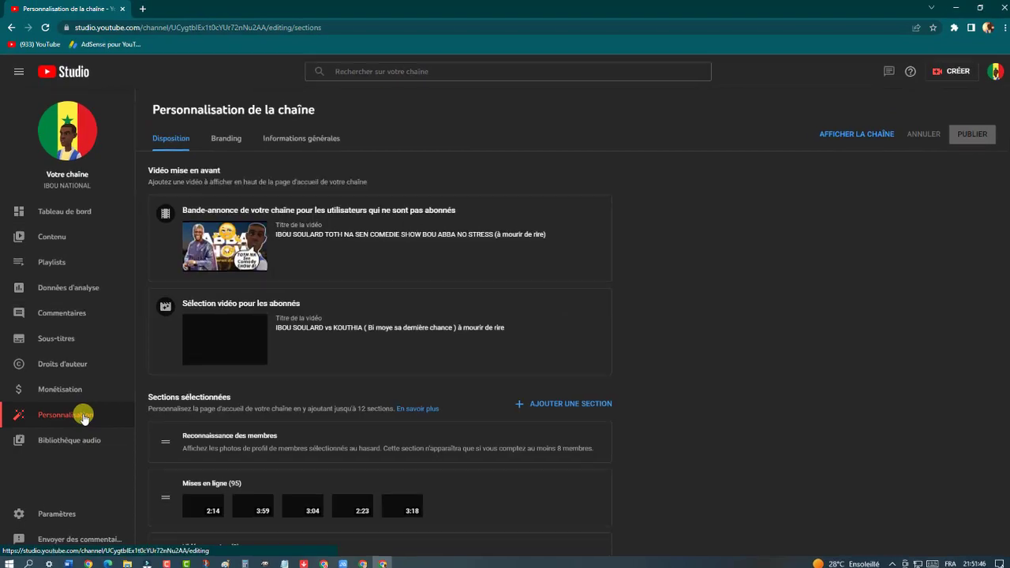
left_click(325, 138)
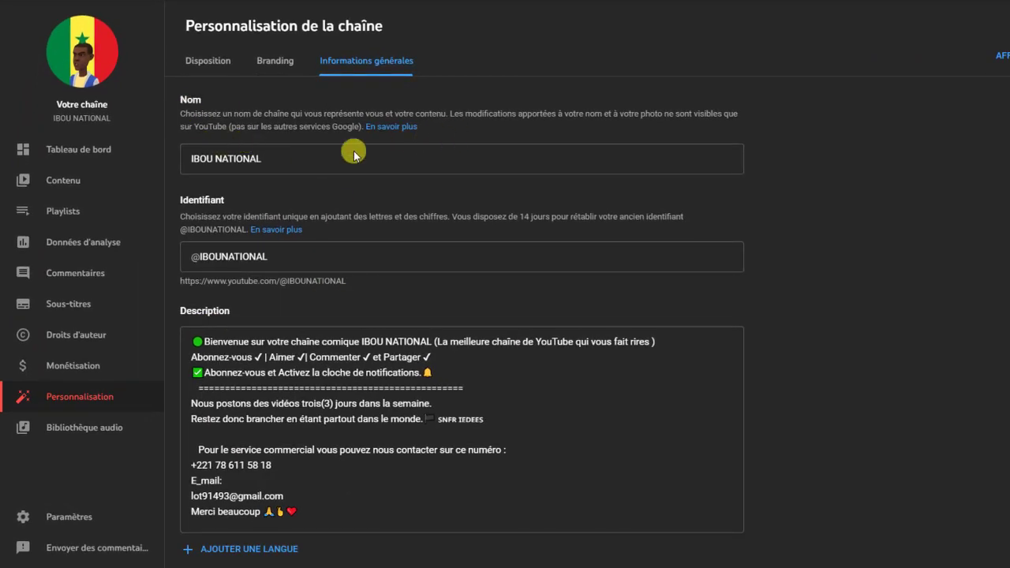
left_click(353, 155)
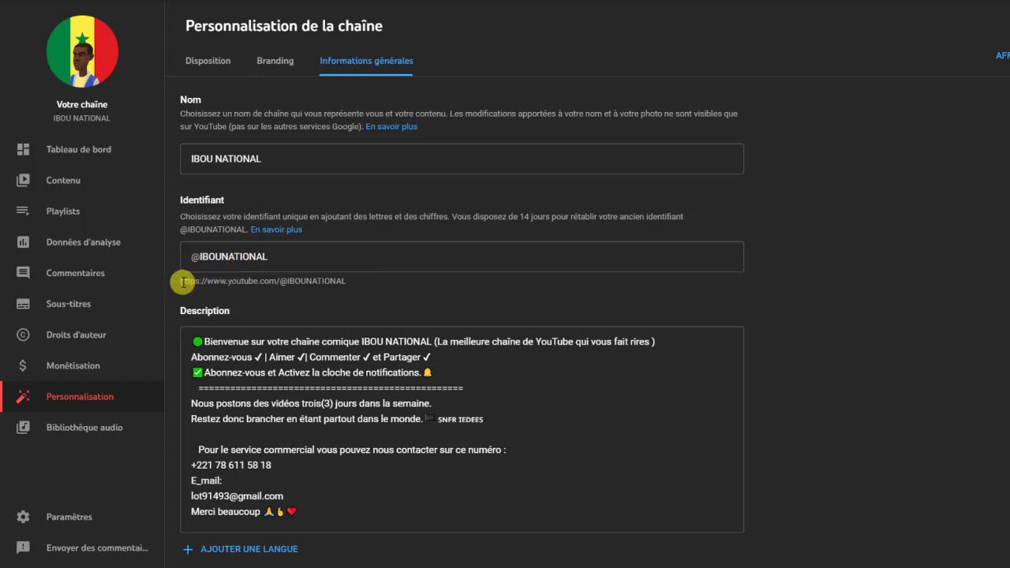
left_click_drag(181, 281, 352, 281)
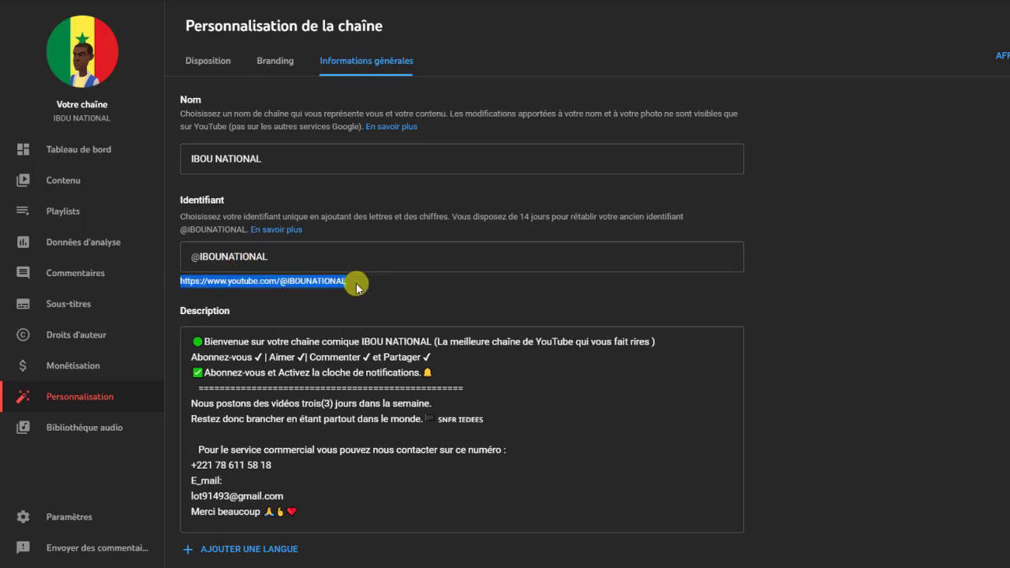
right_click(290, 282)
left_click(395, 319)
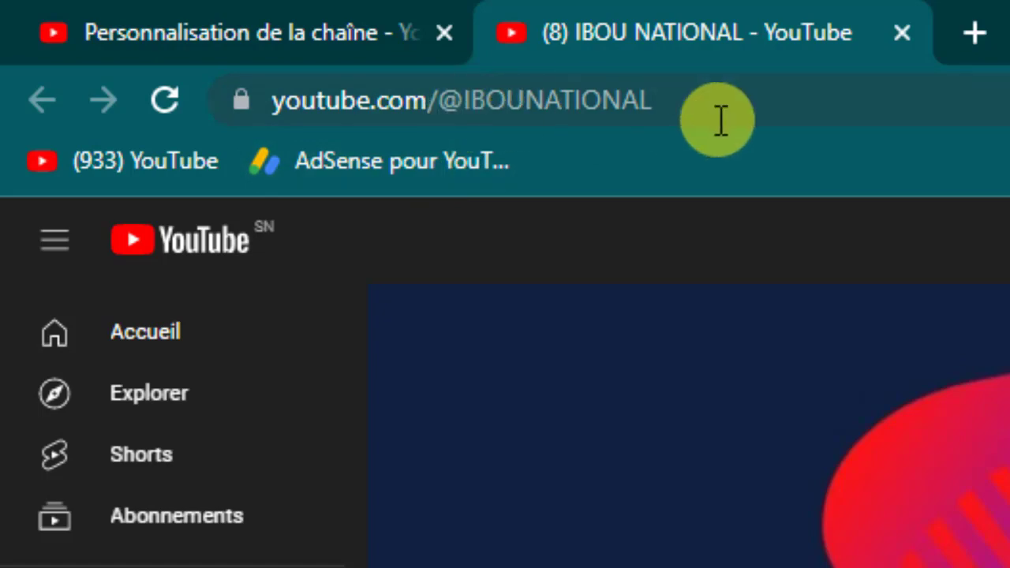
left_click_drag(442, 100, 715, 112)
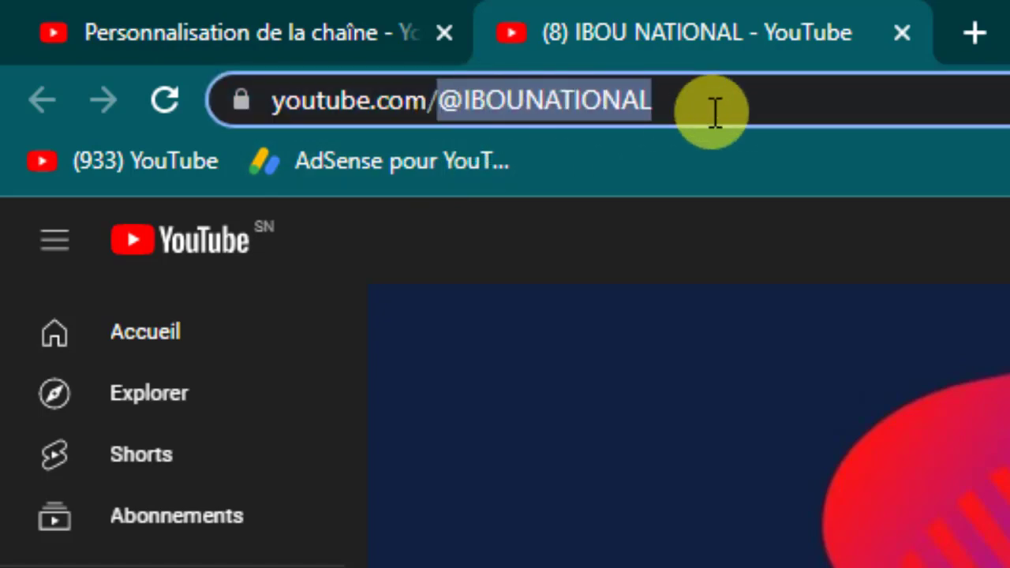
left_click(174, 322)
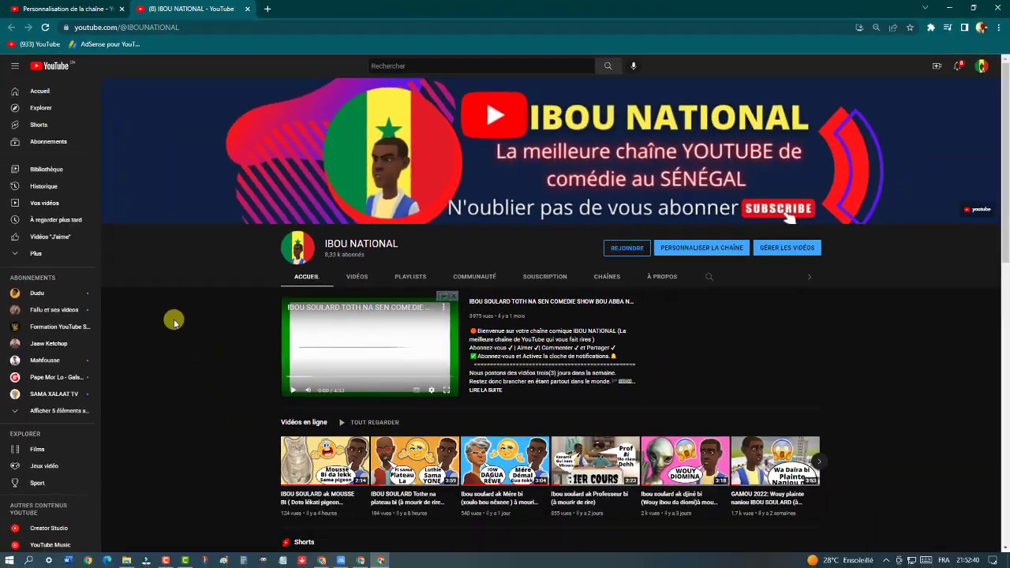
Step: Return to the channel customization page and examine the handle URL, standard channel URL, custom URL and links
left_click(79, 9)
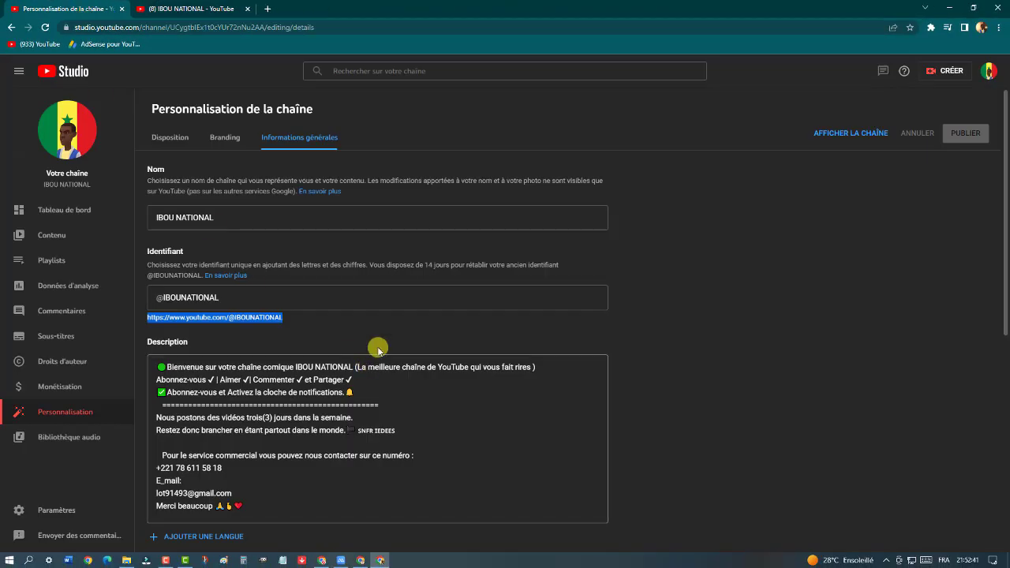
left_click(315, 319)
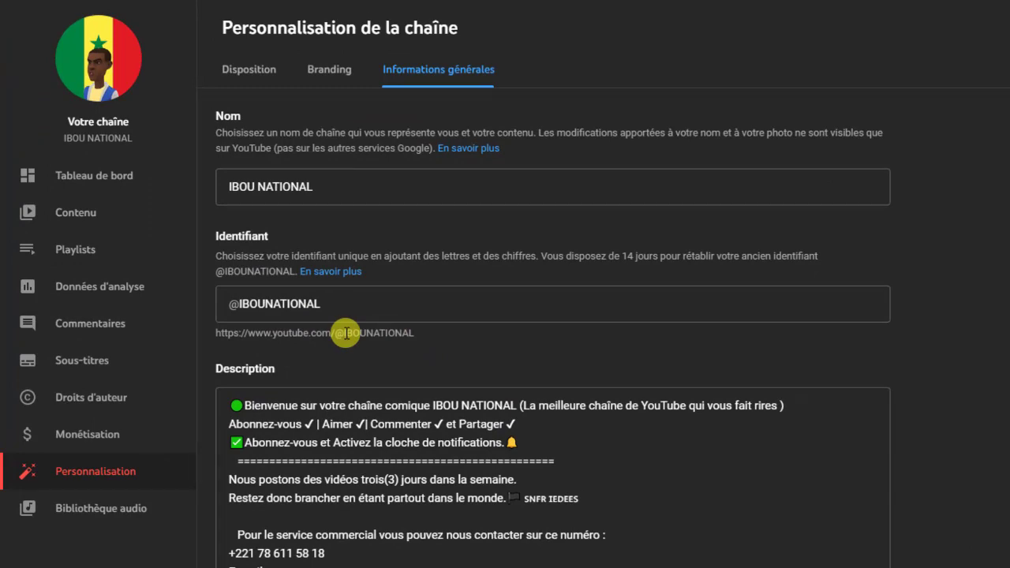
scroll(463, 499, "down", 4)
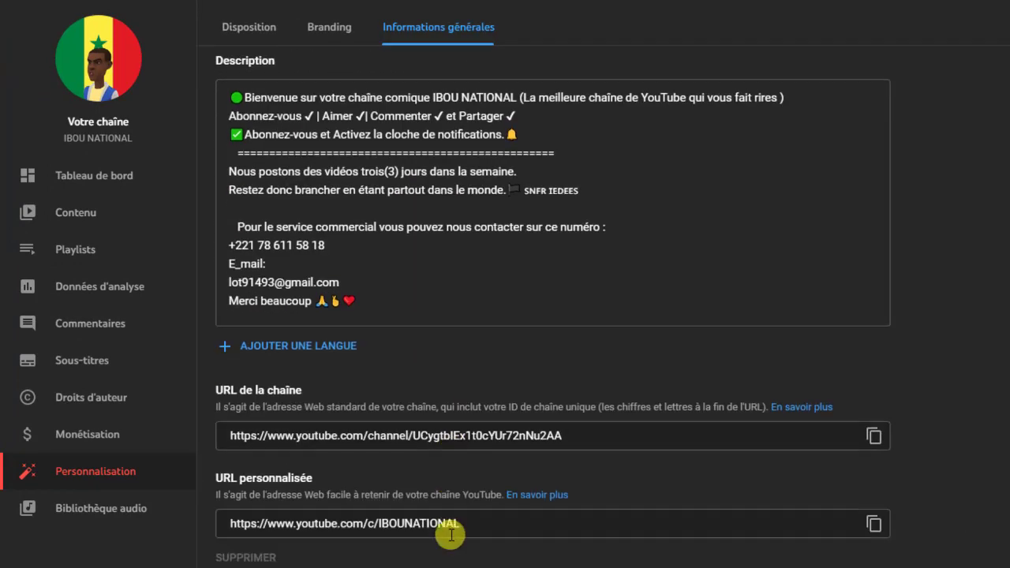
scroll(450, 536, "down", 3)
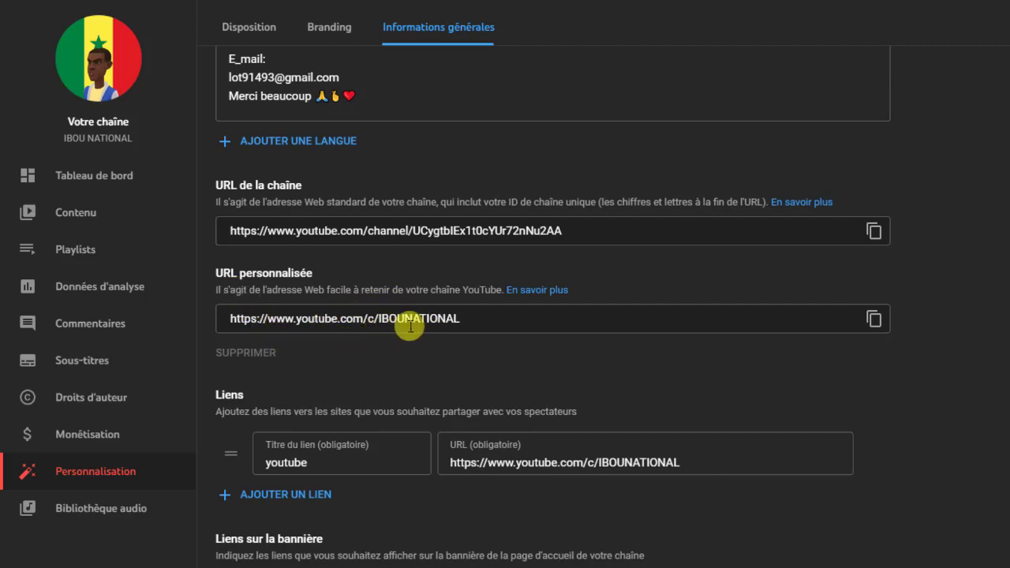
mouse_move(238, 356)
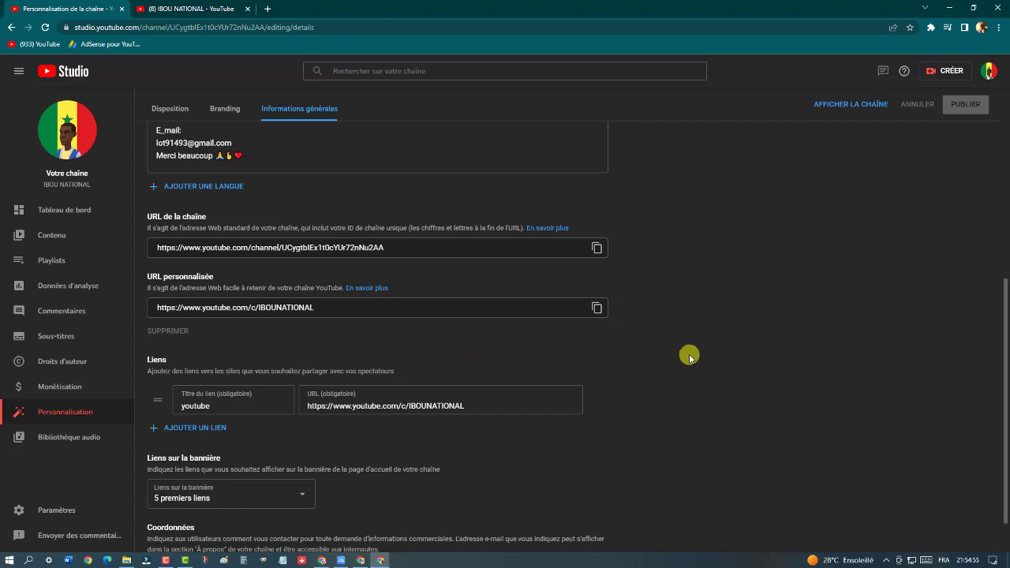
scroll(687, 352, "up", 4)
scroll(683, 331, "up", 1)
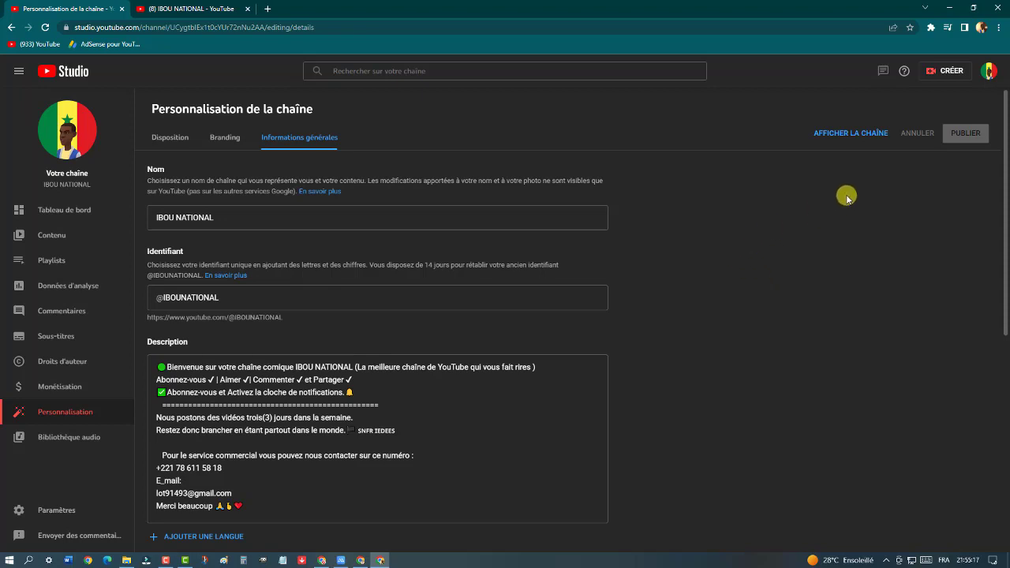
Step: Check the account options in YouTube Studio and open the public page of your own channel from them
left_click(992, 75)
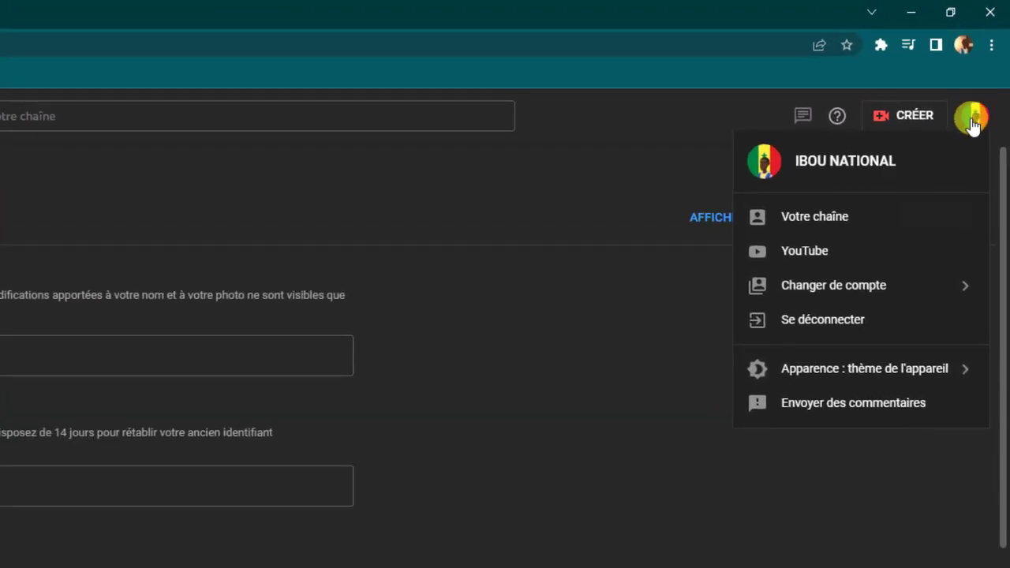
left_click(466, 393)
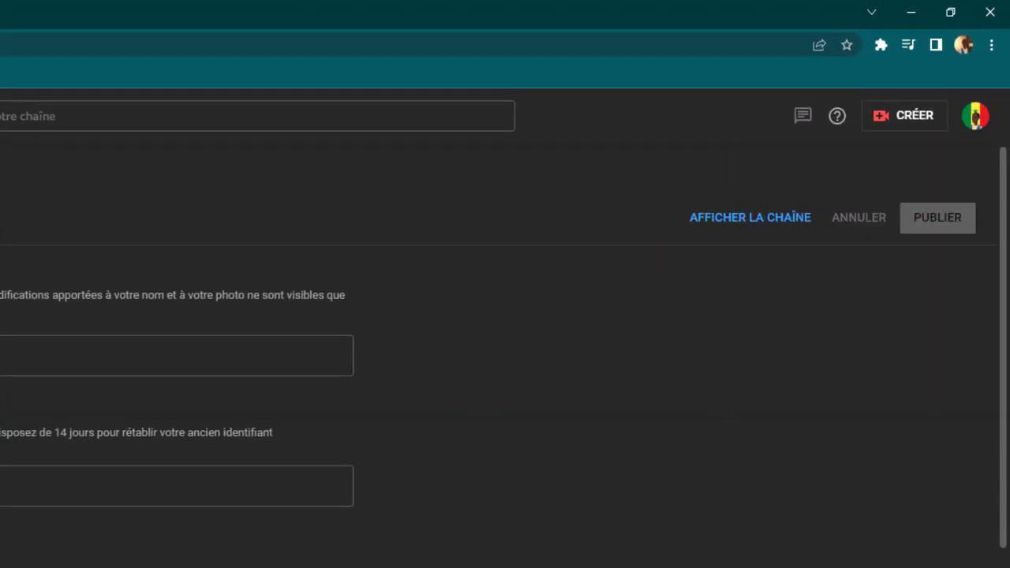
left_click(979, 120)
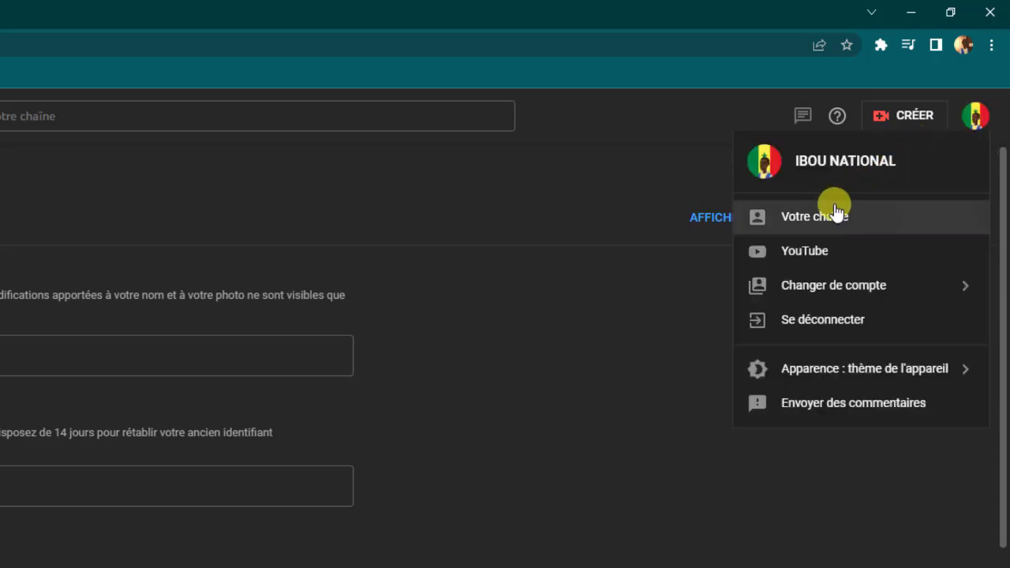
left_click(836, 213)
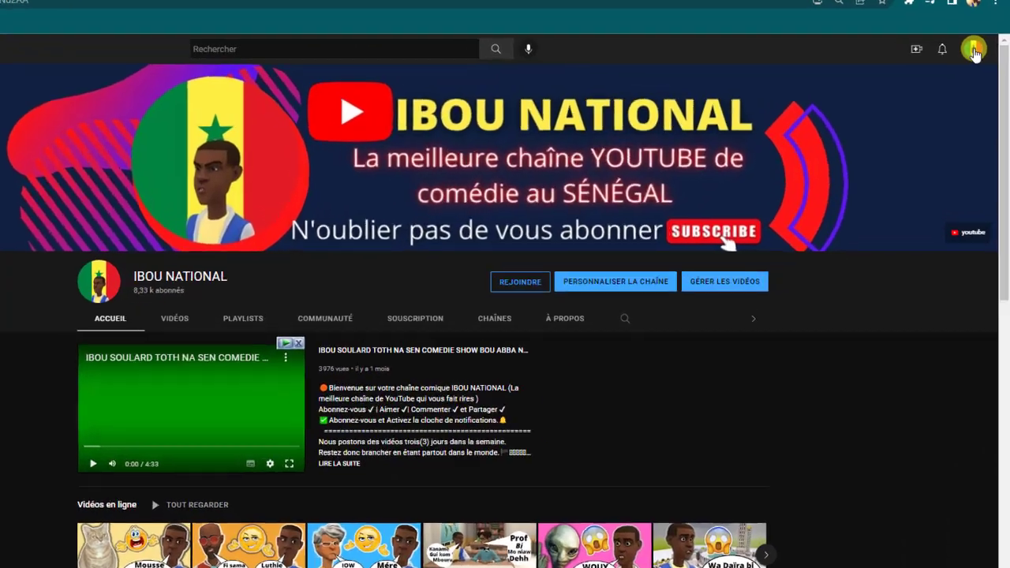
Step: Open the YouTube account's advanced settings and highlight the UC prefix of the channel ID
left_click(975, 51)
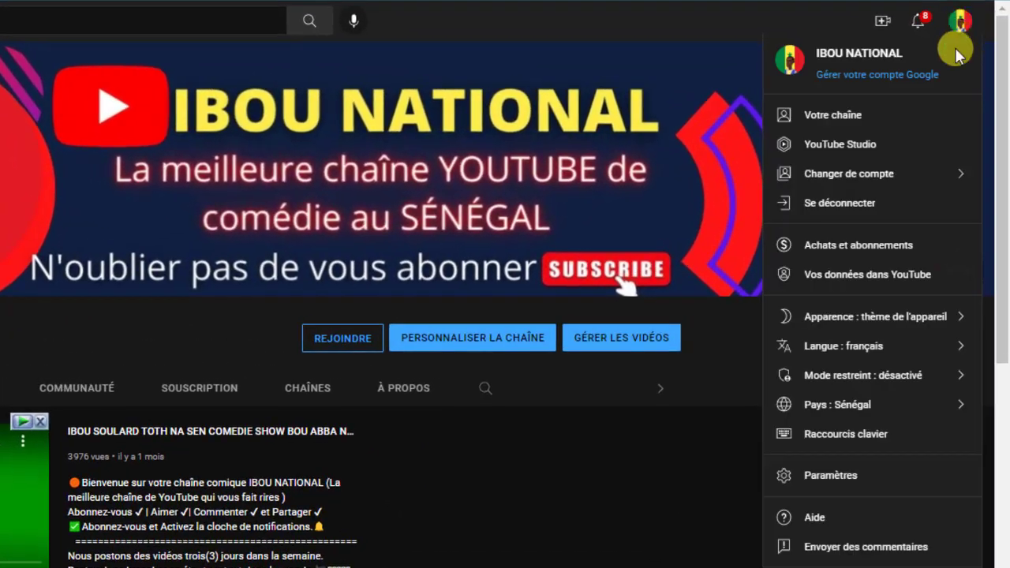
left_click(817, 476)
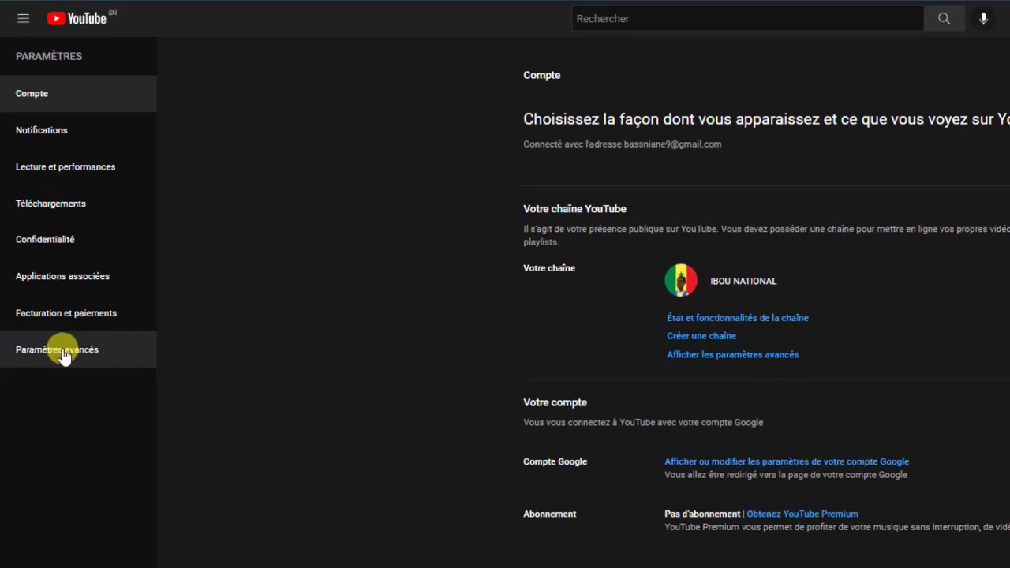
left_click(63, 353)
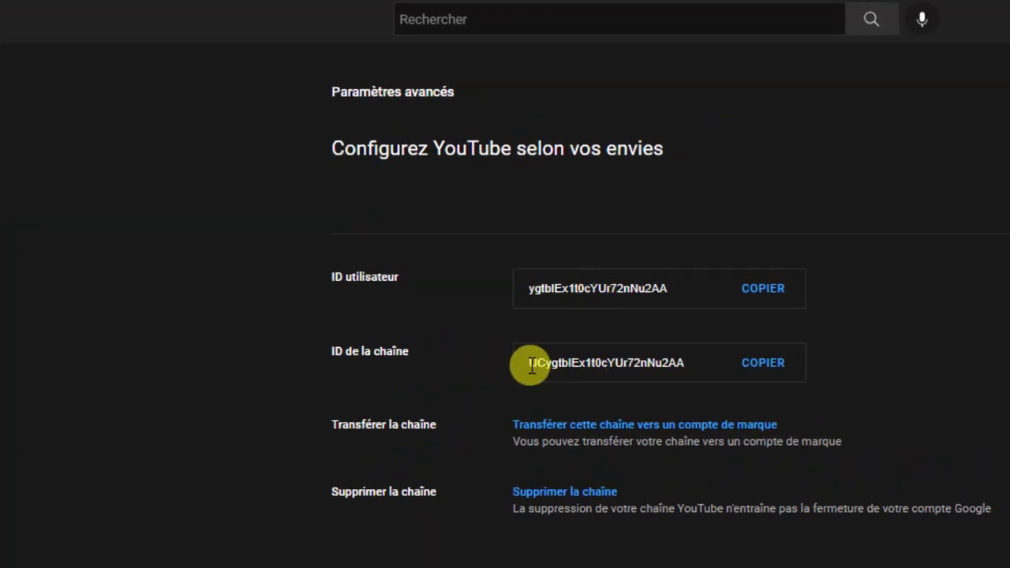
left_click_drag(542, 363, 528, 363)
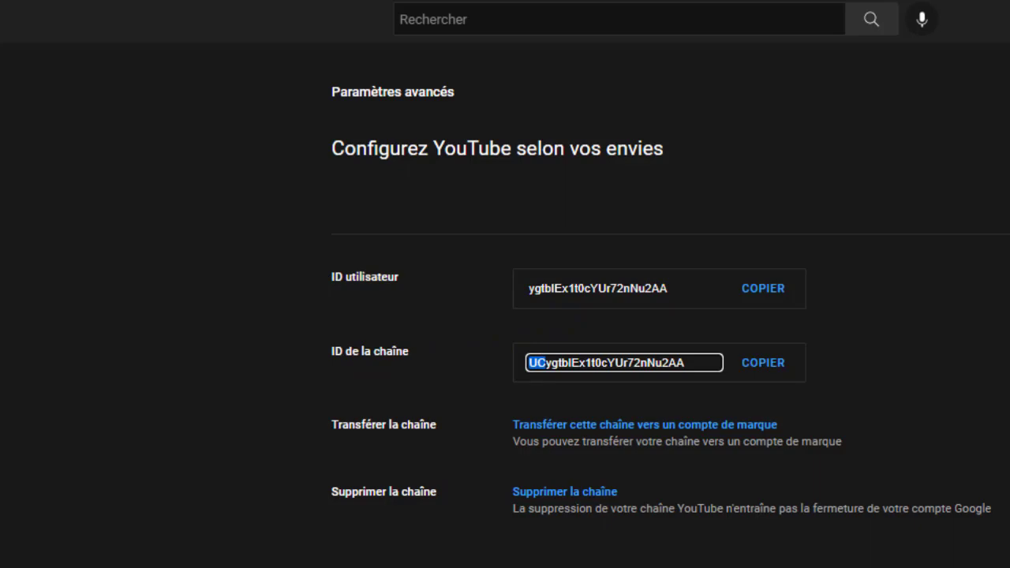
left_click(423, 460)
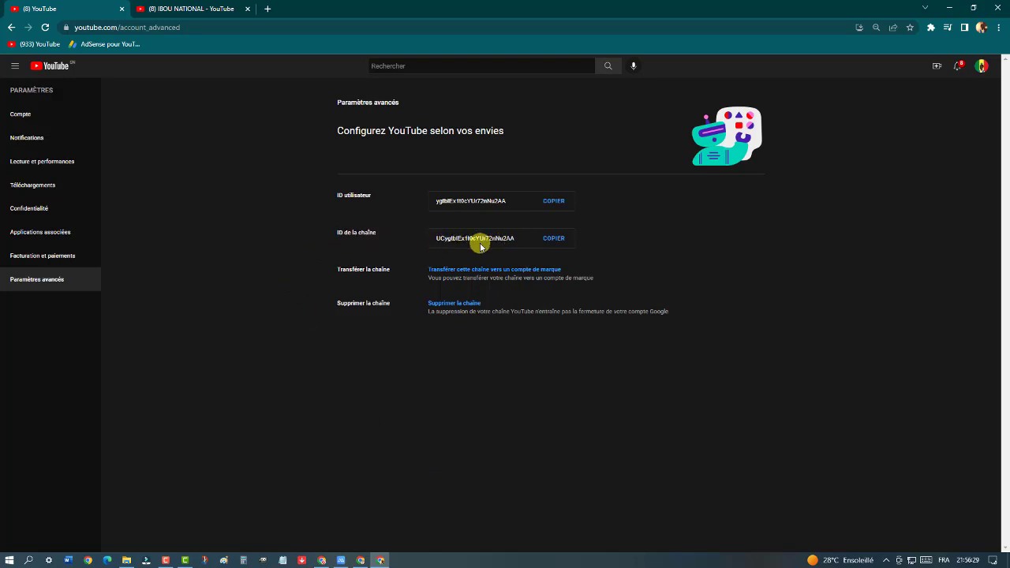
Step: Copy the channel ID from the advanced settings and paste it into an empty Notepad document
left_click(553, 239)
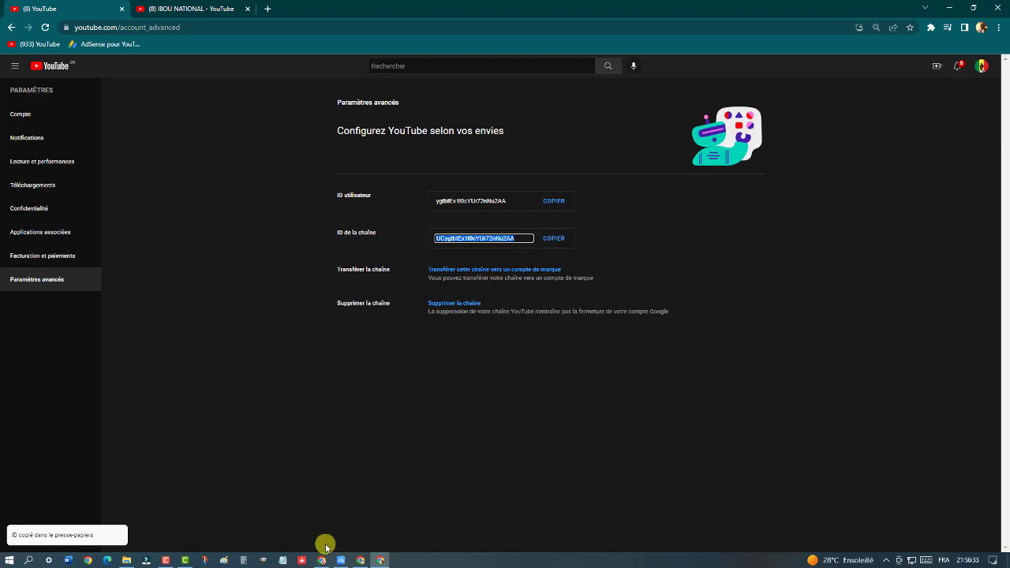
left_click(280, 560)
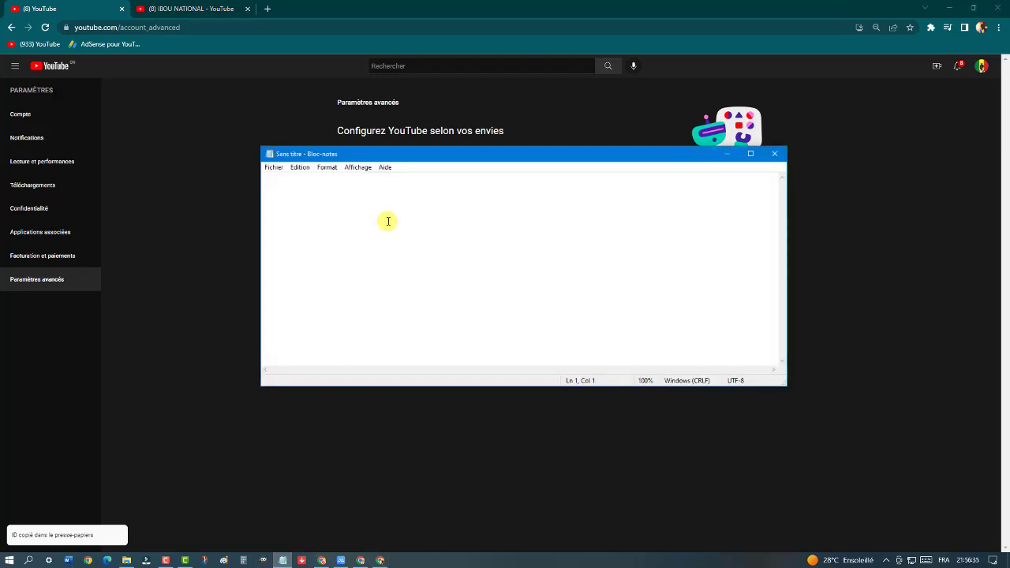
right_click(389, 221)
left_click(424, 267)
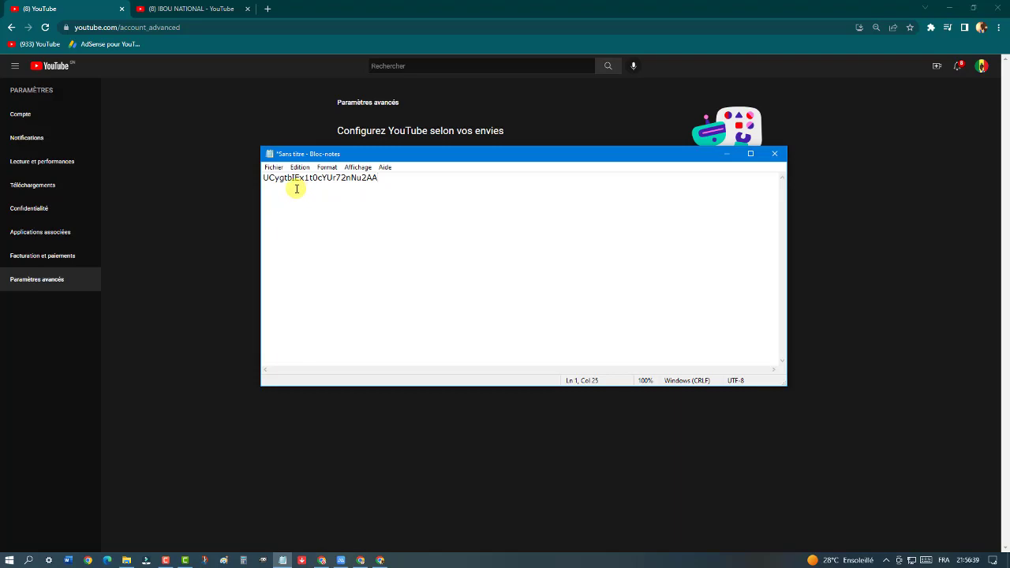
Step: Compare the handle URL on the public channel page with the channel ID in the advanced settings
left_click(201, 7)
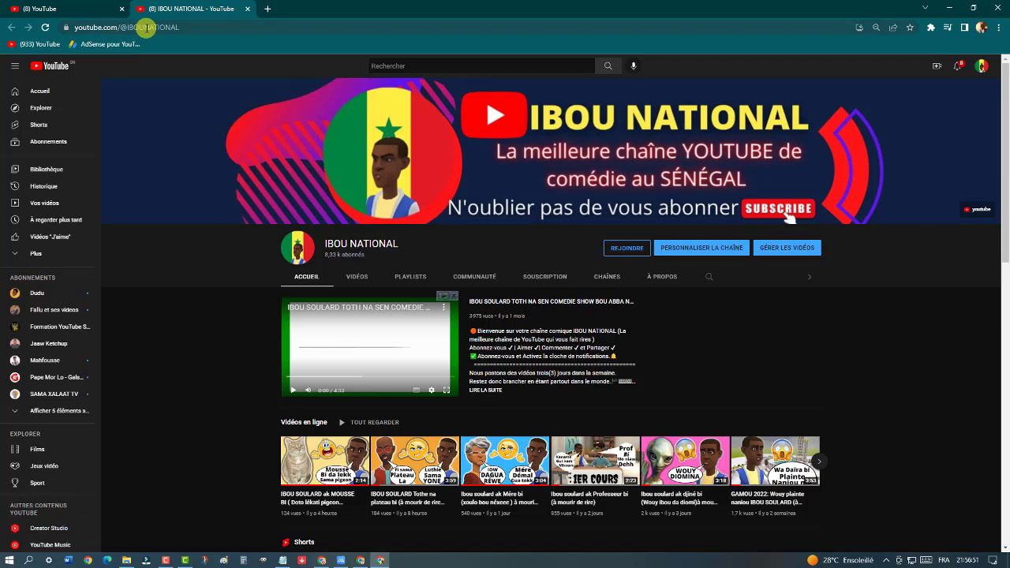
left_click(69, 8)
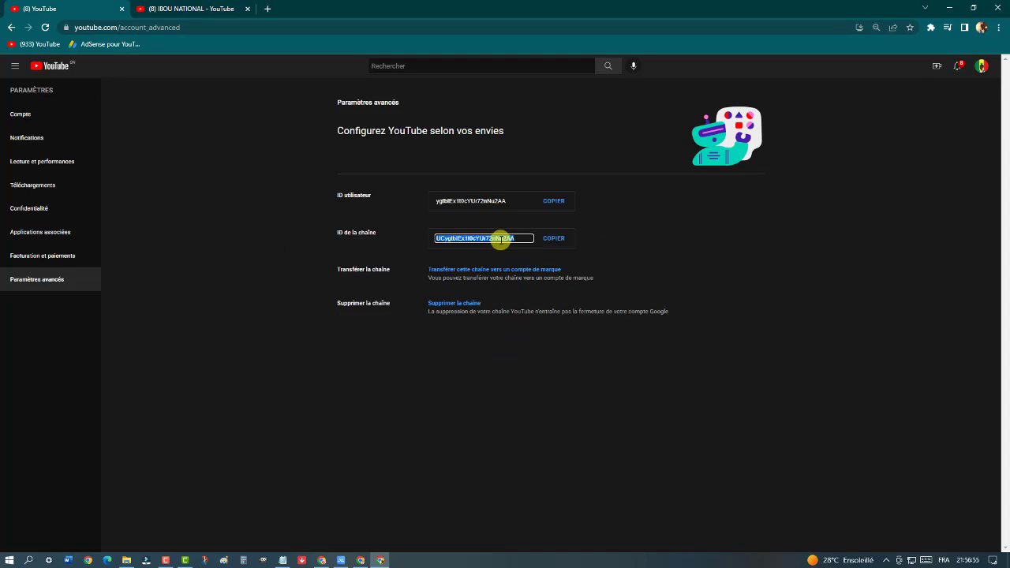
left_click(499, 424)
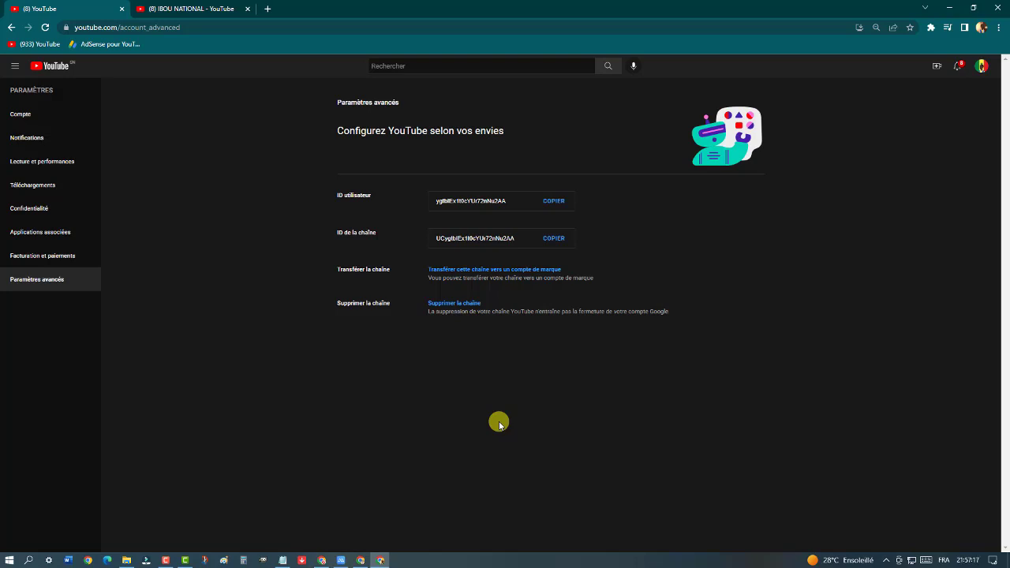
Step: Search the web for "socialblade youtube" in a new tab and open Social Blade's YouTube statistics page
left_click(270, 9)
left_click(286, 30)
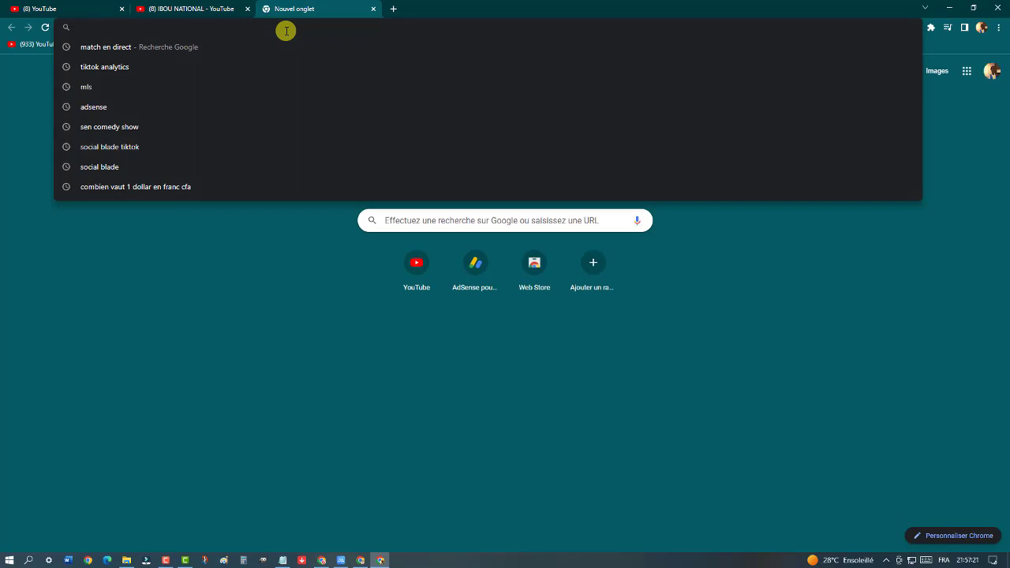
type("soc=")
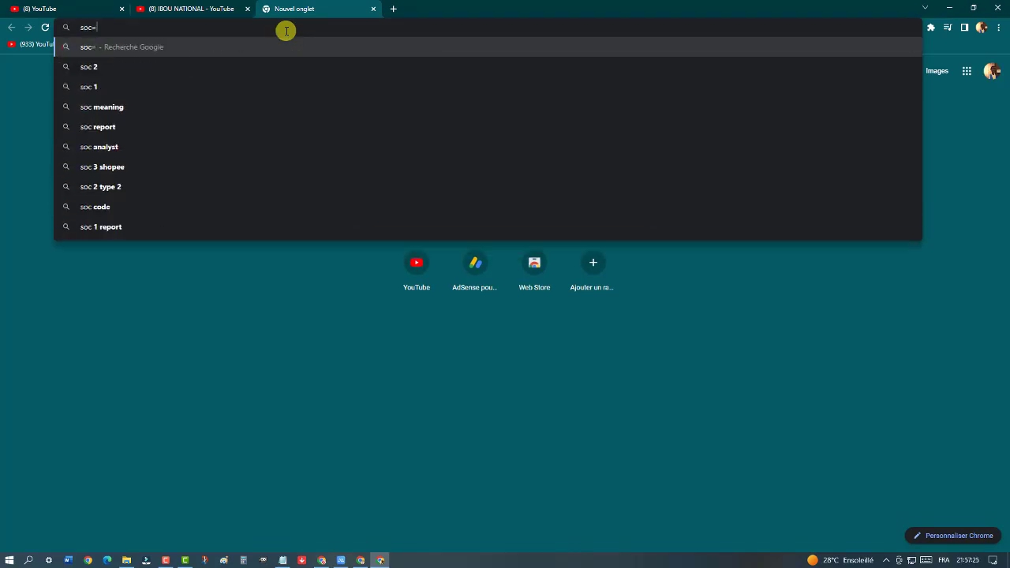
key("BackSpace")
type("i")
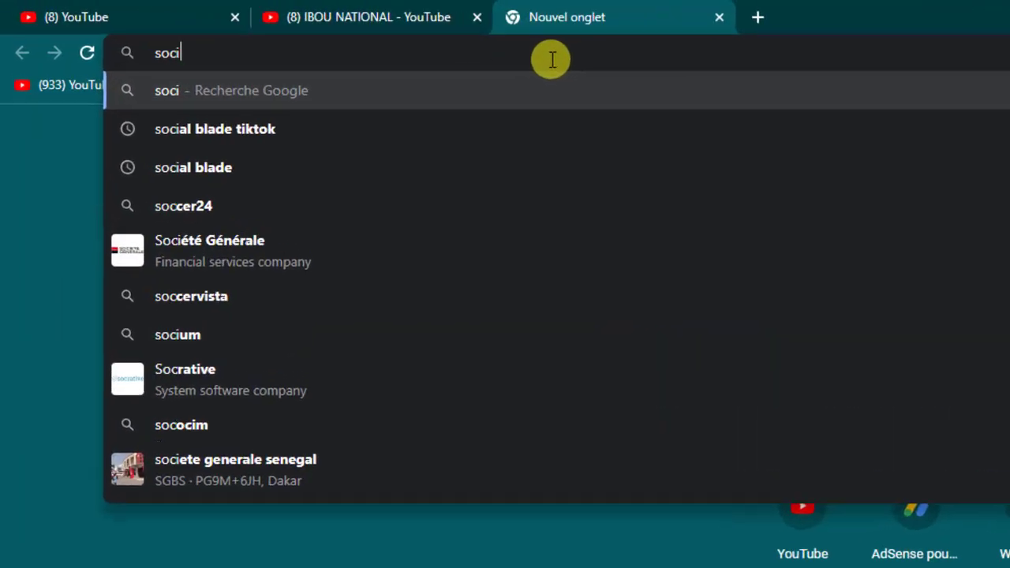
type("alblade youtube")
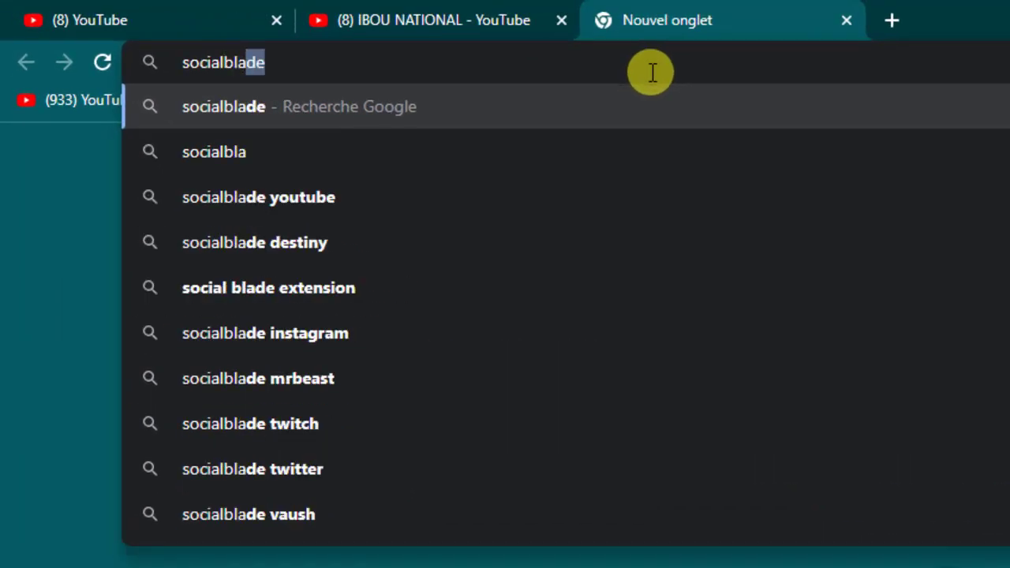
left_click(278, 206)
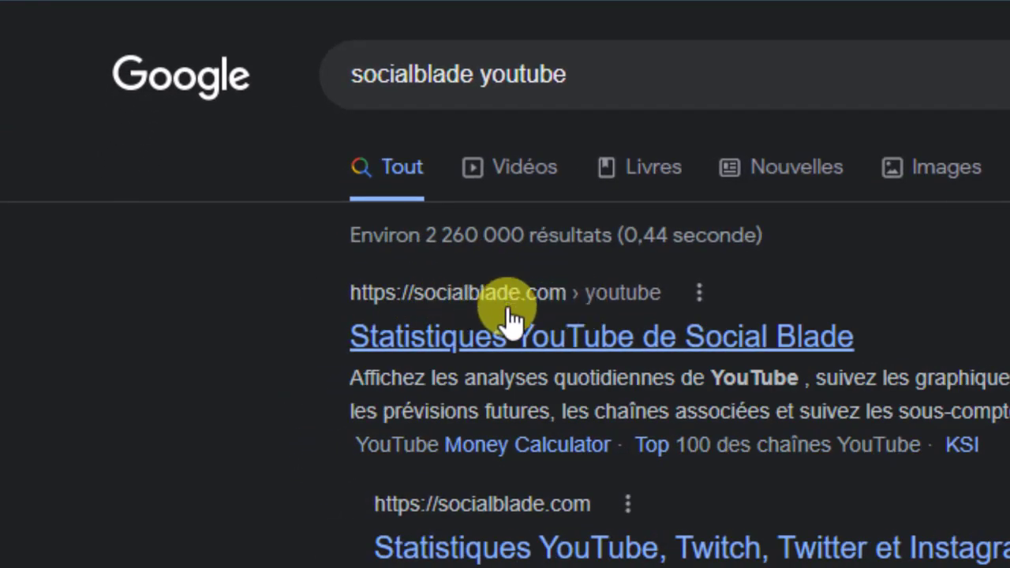
left_click(530, 338)
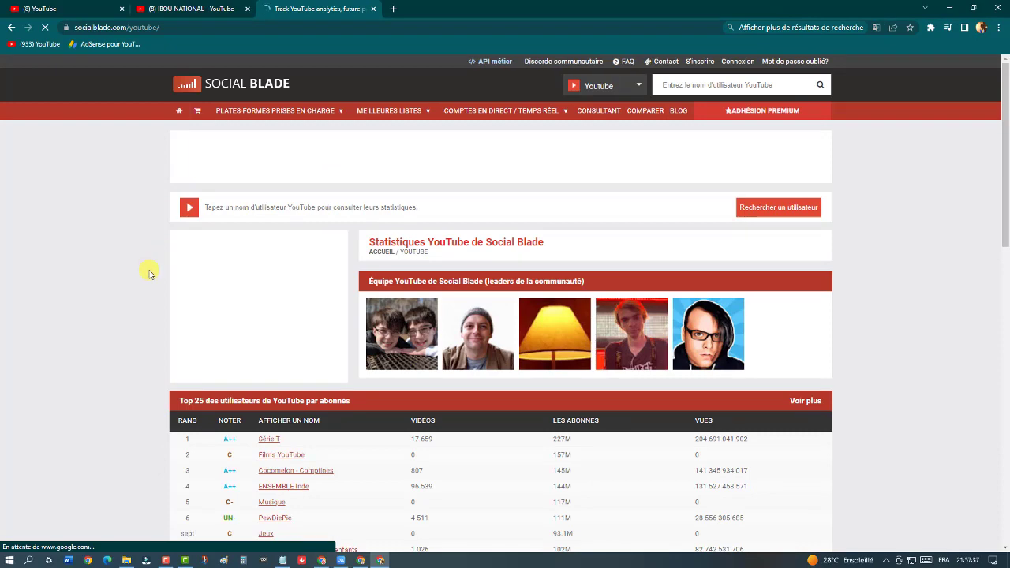
left_click(180, 6)
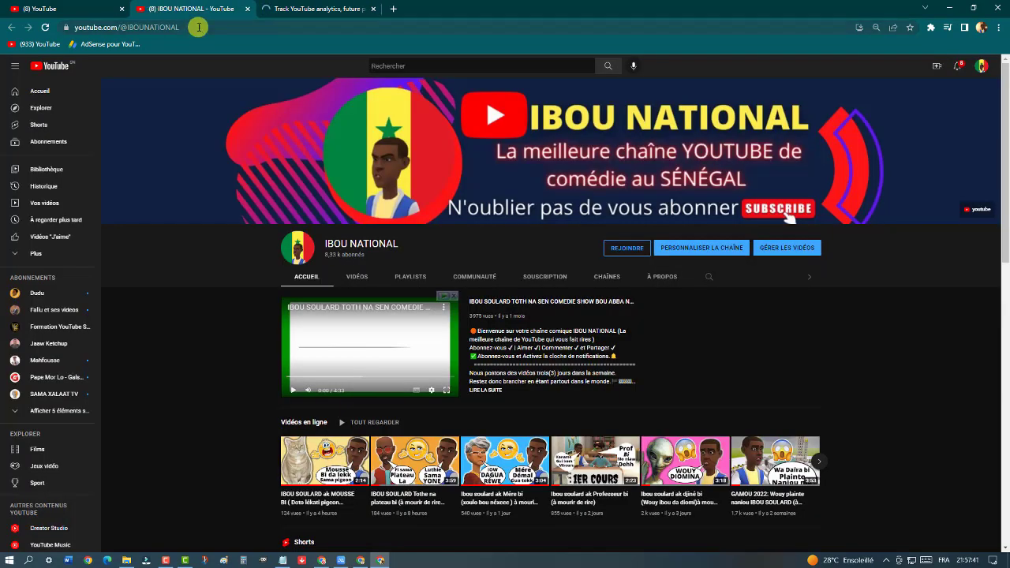
left_click(197, 27)
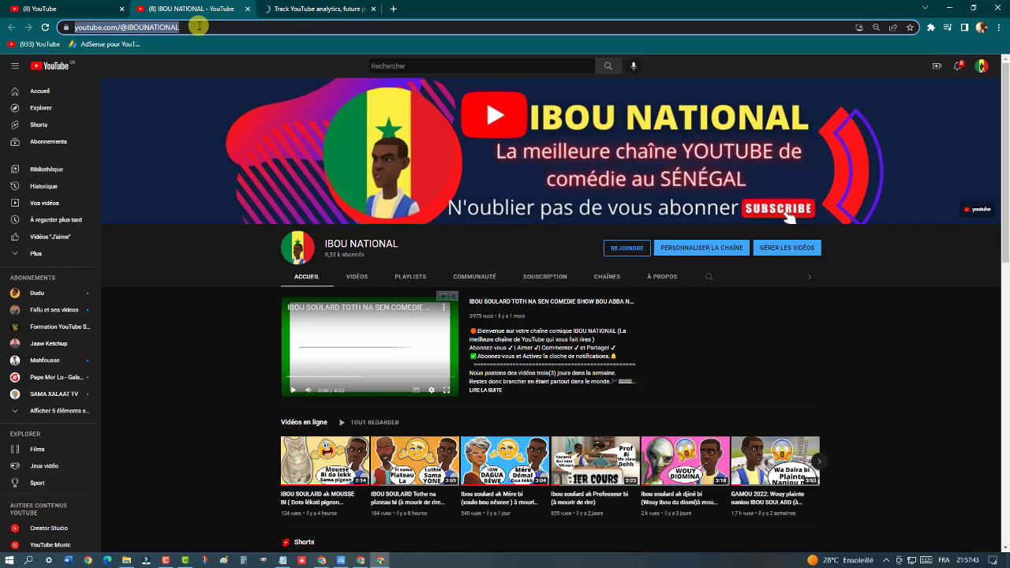
key("ctrl+c")
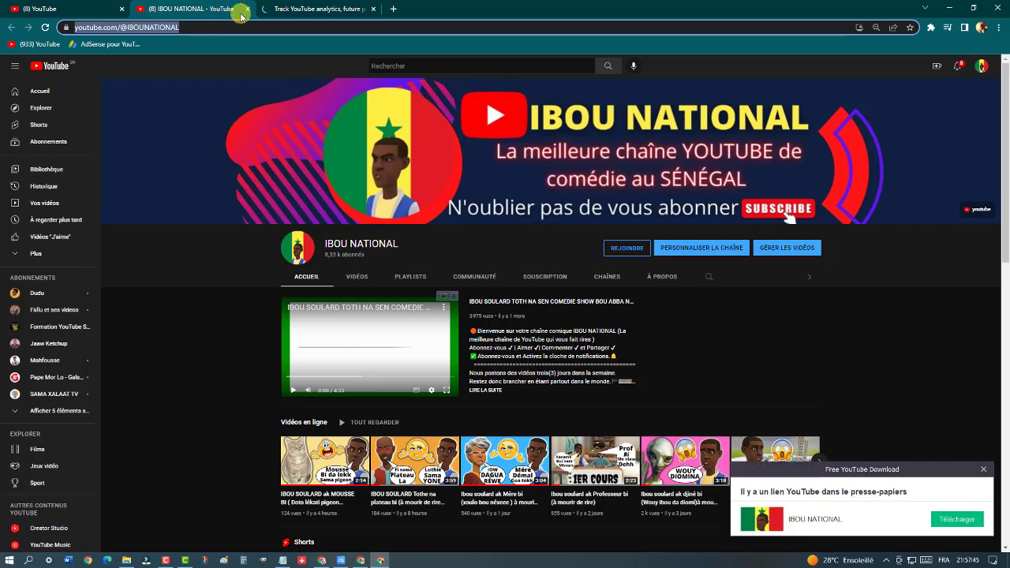
left_click(291, 8)
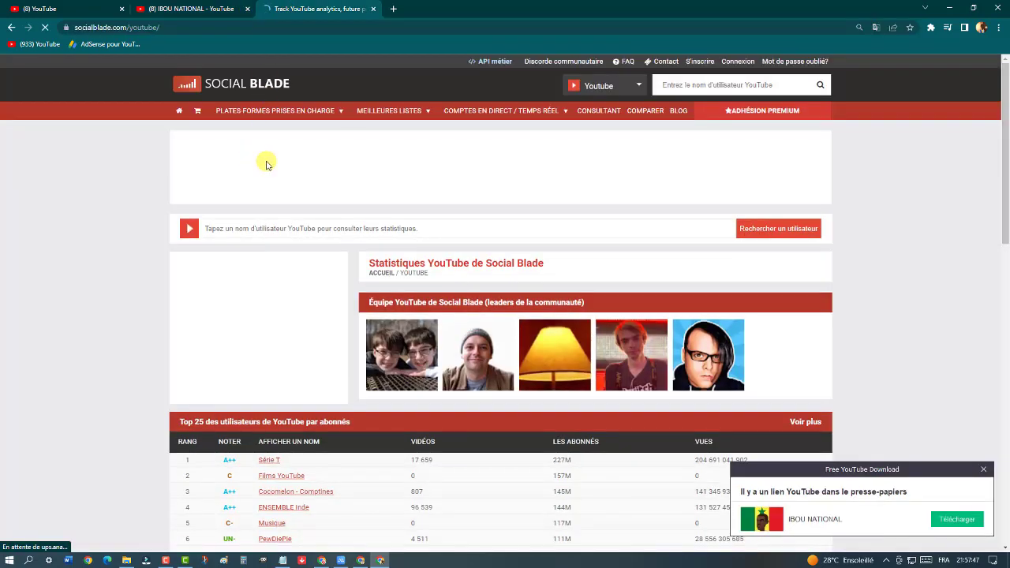
left_click(984, 470)
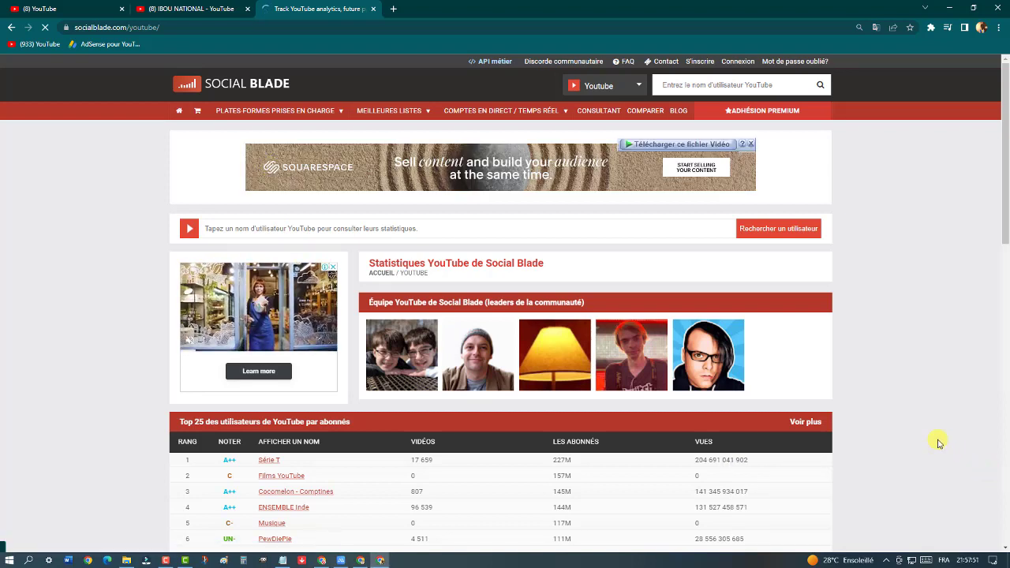
left_click(762, 85)
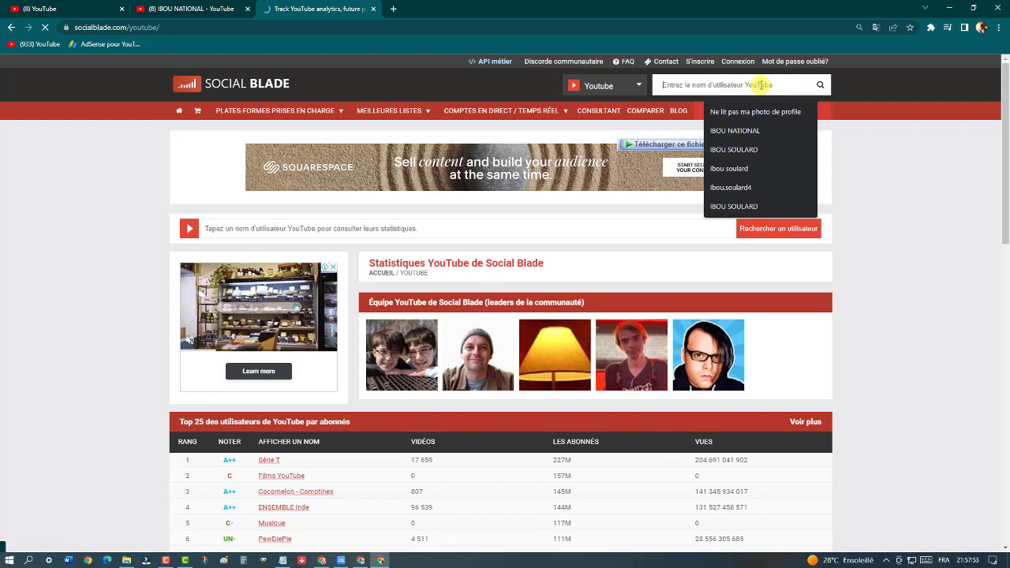
key("ctrl+v")
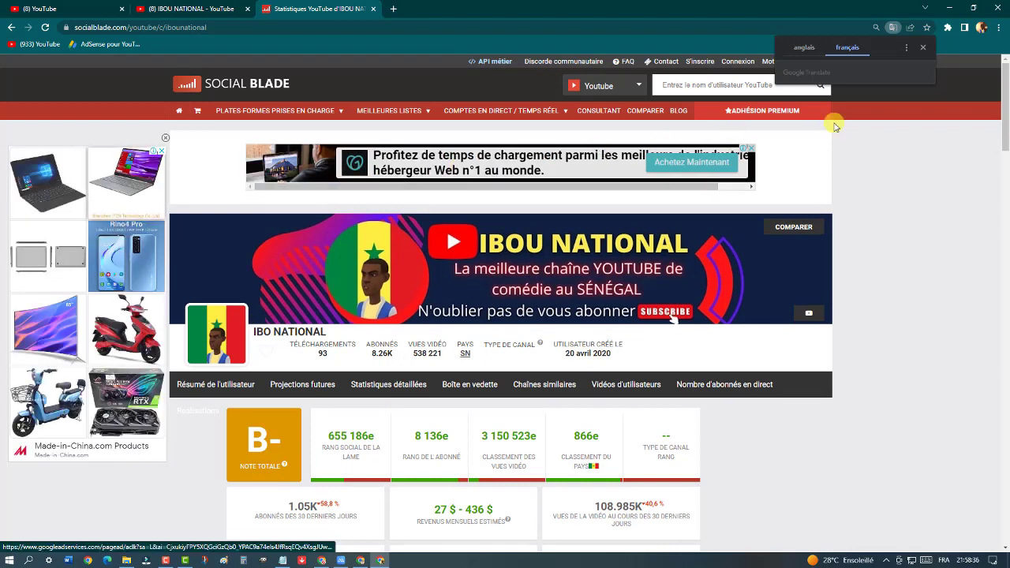
Step: Dismiss the translation pop-up and the advertisements around the channel's Social Blade statistics
left_click(923, 47)
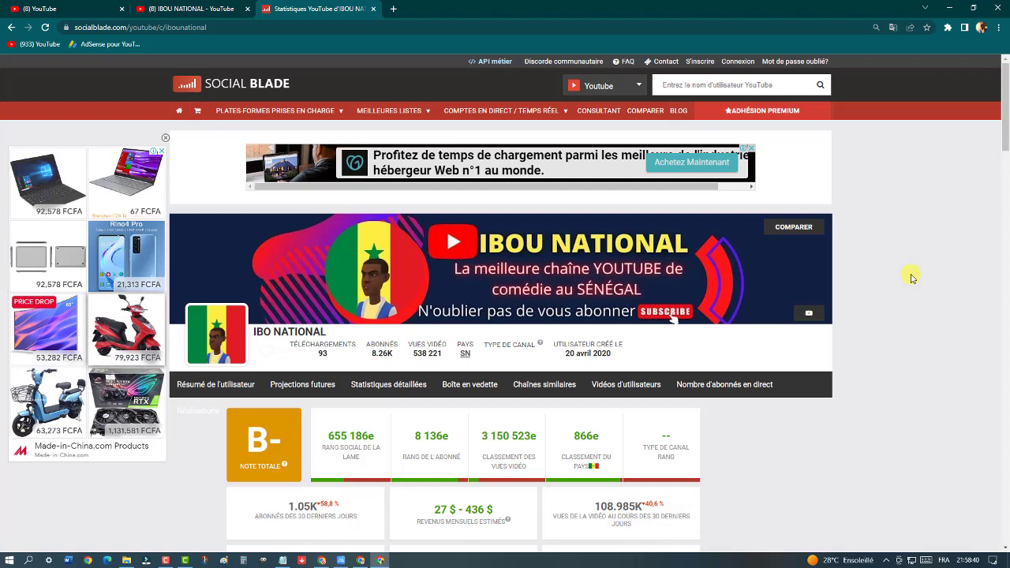
left_click(164, 140)
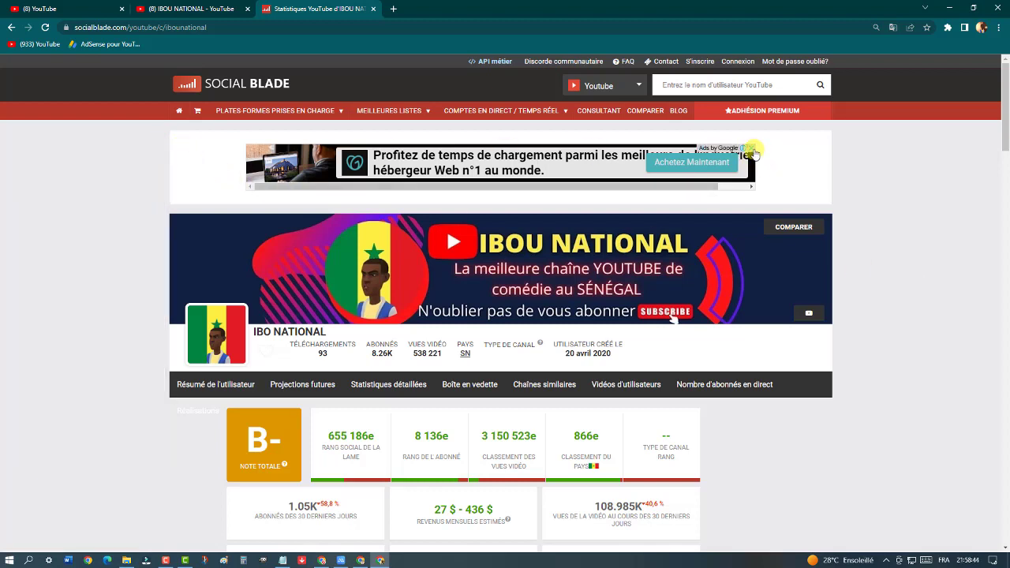
left_click(750, 148)
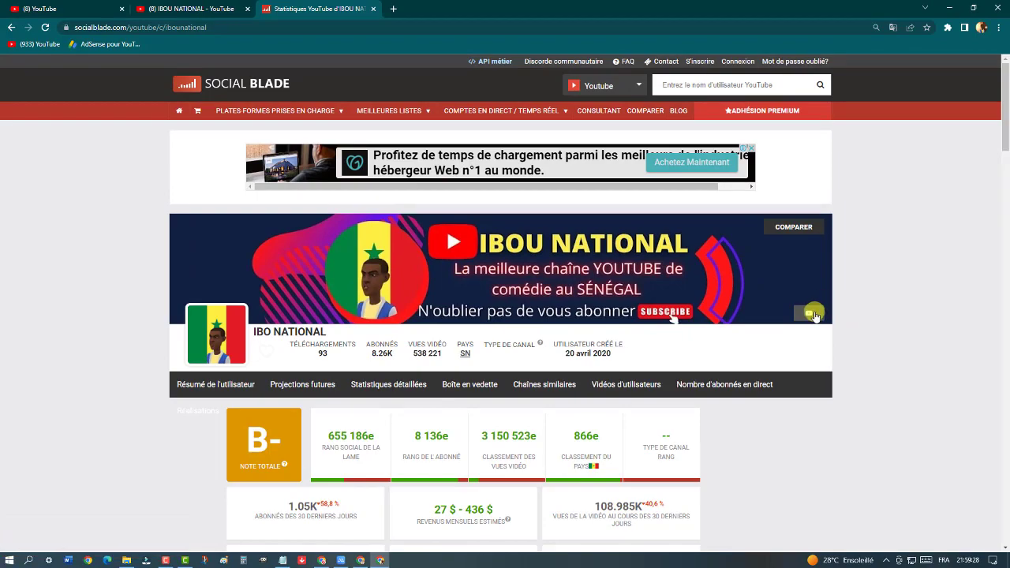
Step: Copy the address of the YouTube channel link on the Social Blade banner and paste it below the channel ID in Notepad
right_click(809, 316)
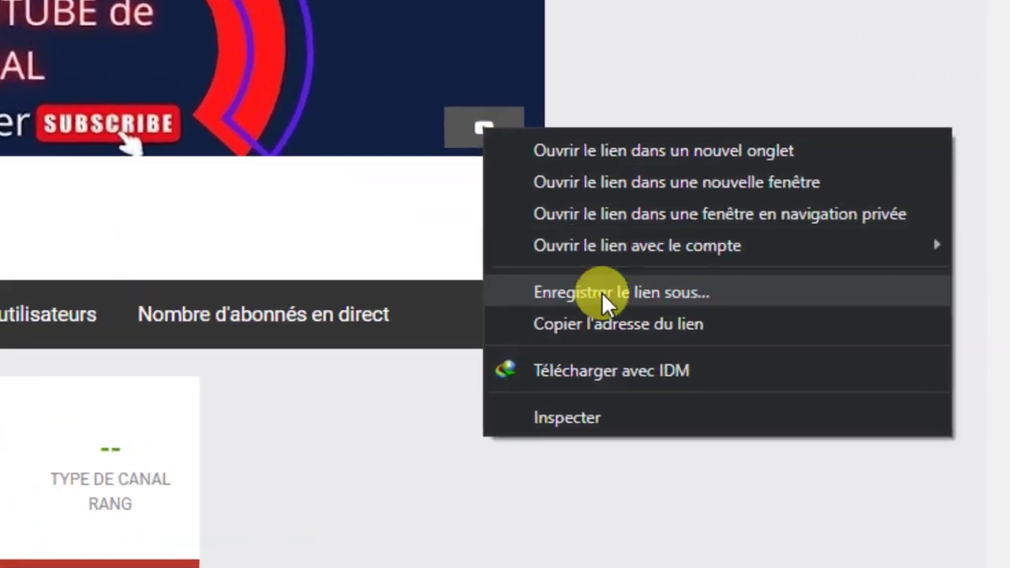
left_click(609, 320)
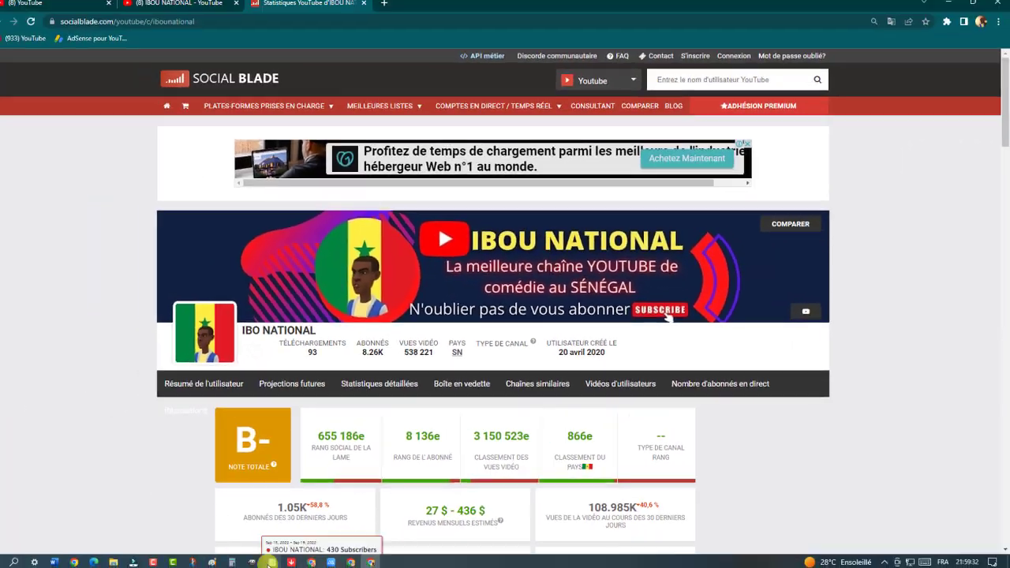
left_click(281, 561)
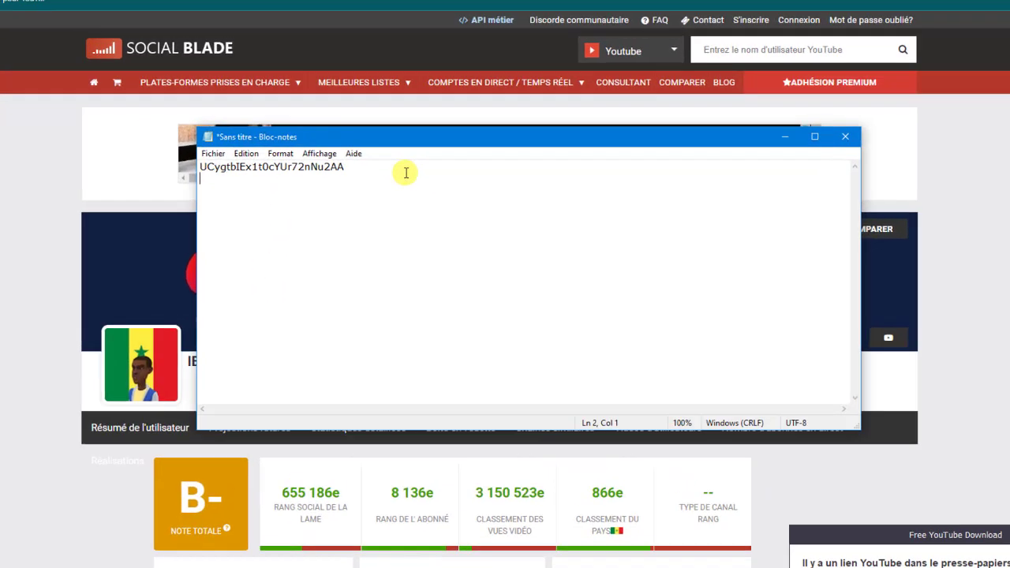
key("Return")
key("ctrl+v")
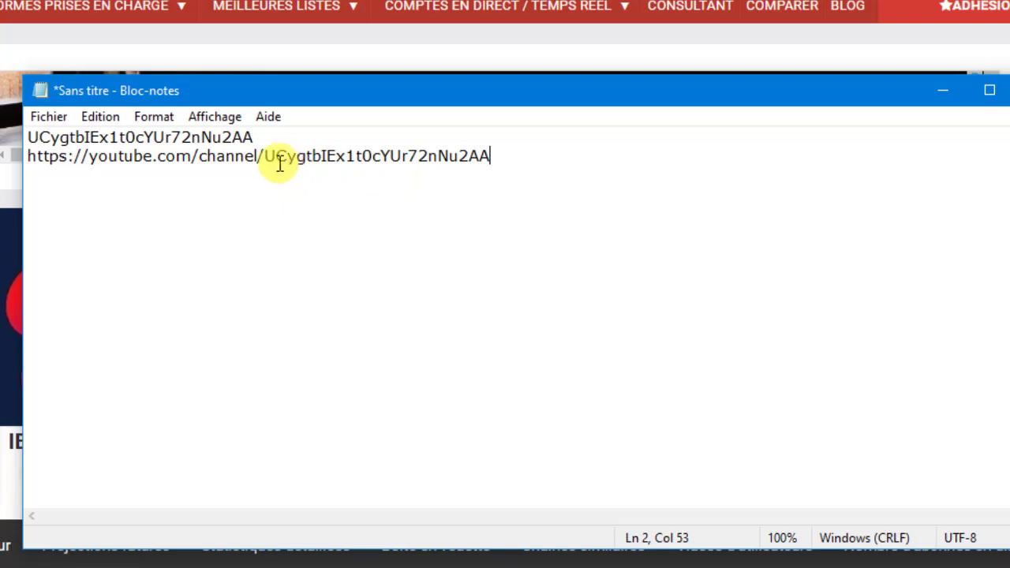
left_click_drag(263, 156, 33, 152)
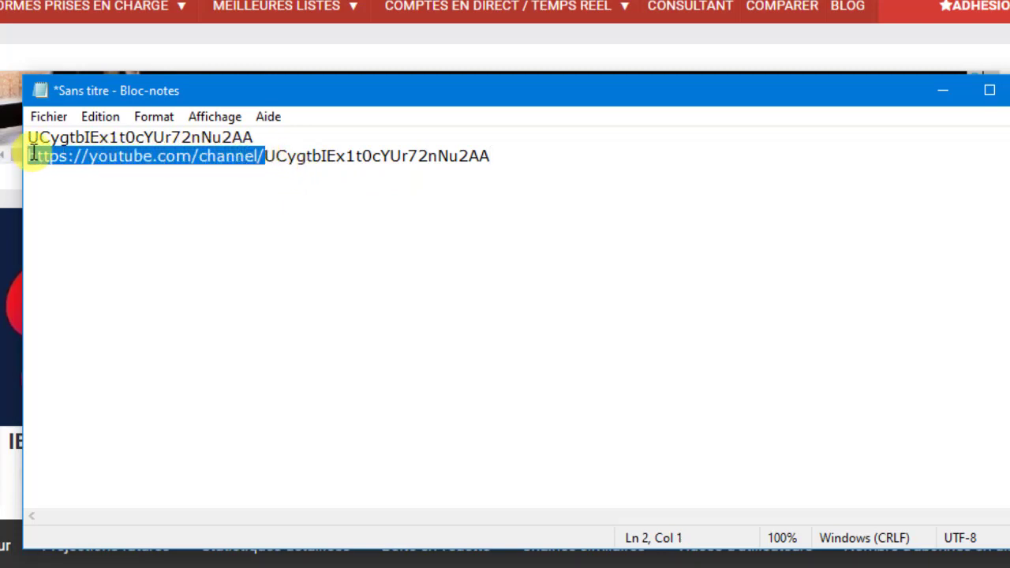
key("BackSpace")
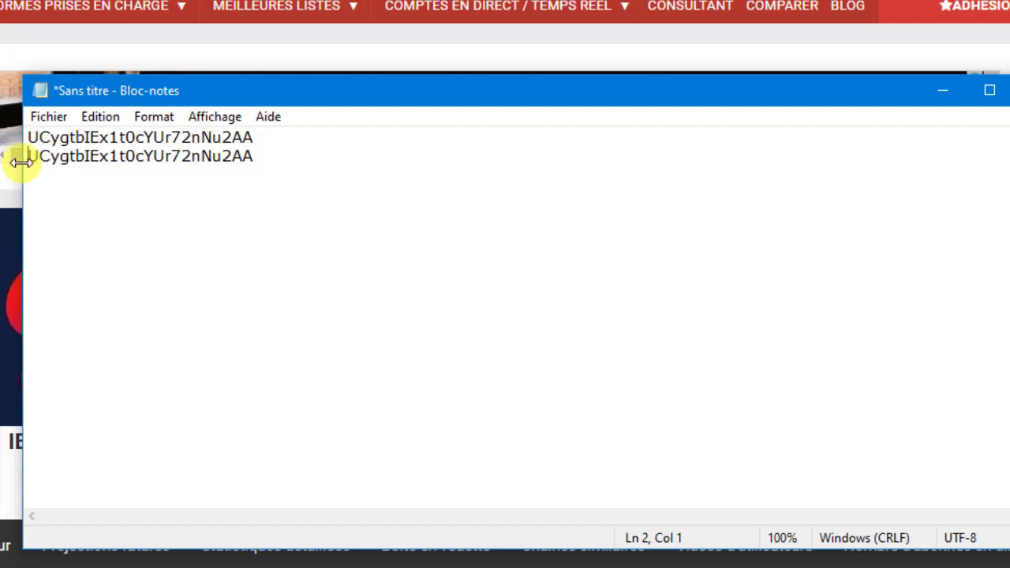
left_click_drag(29, 158, 323, 166)
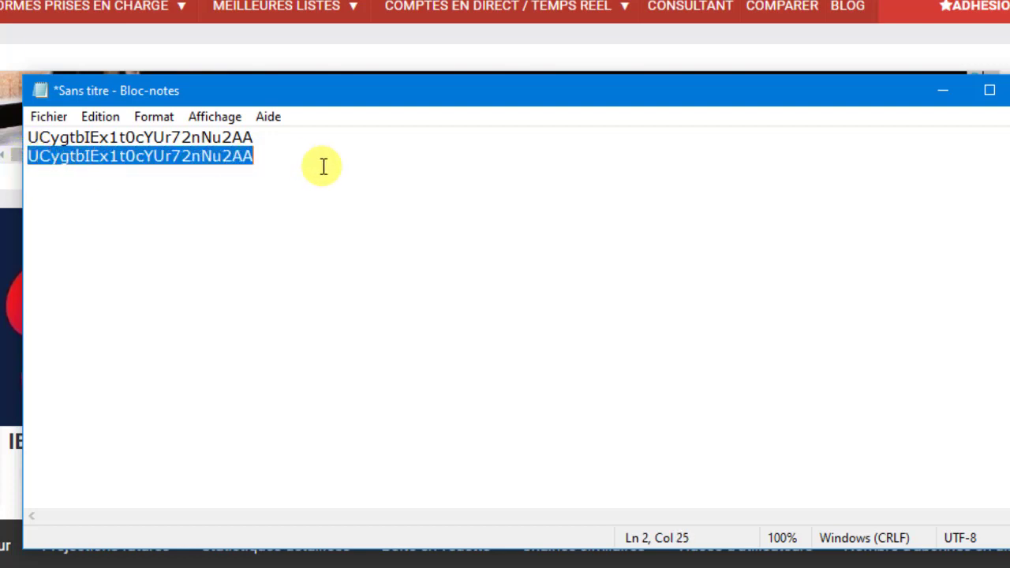
left_click(324, 168)
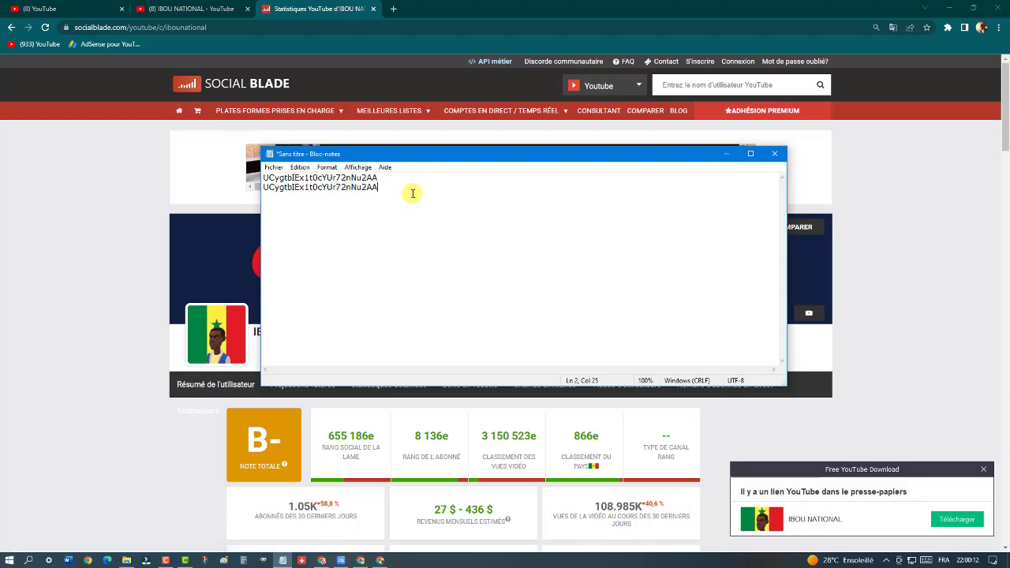
Step: Return to the YouTube channel page and copy the channel name IBOU NATIONAL shown beneath the banner
left_click(93, 237)
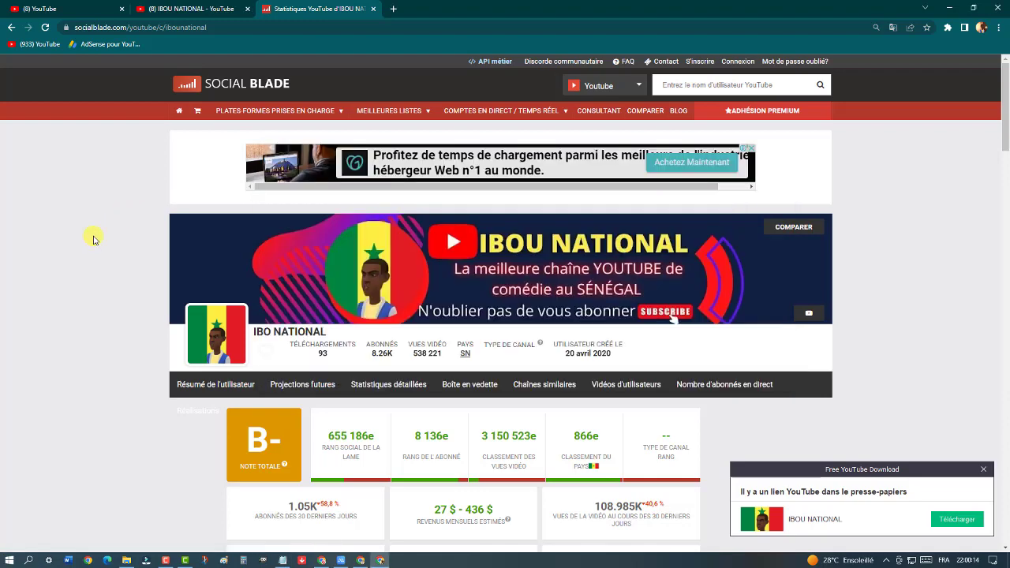
left_click(175, 8)
scroll(235, 275, "up", 2)
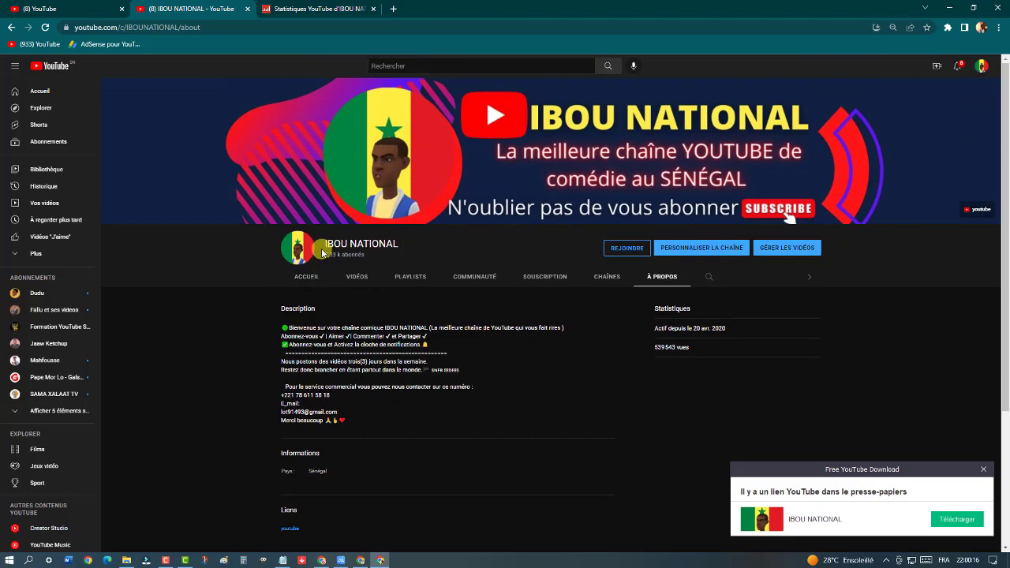
left_click_drag(325, 244, 377, 246)
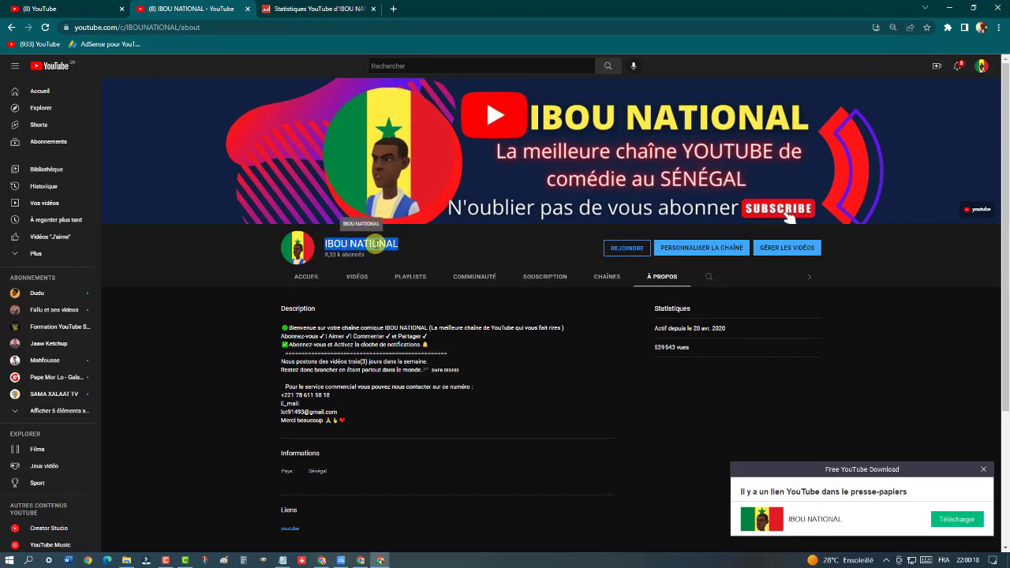
right_click(377, 246)
left_click(405, 254)
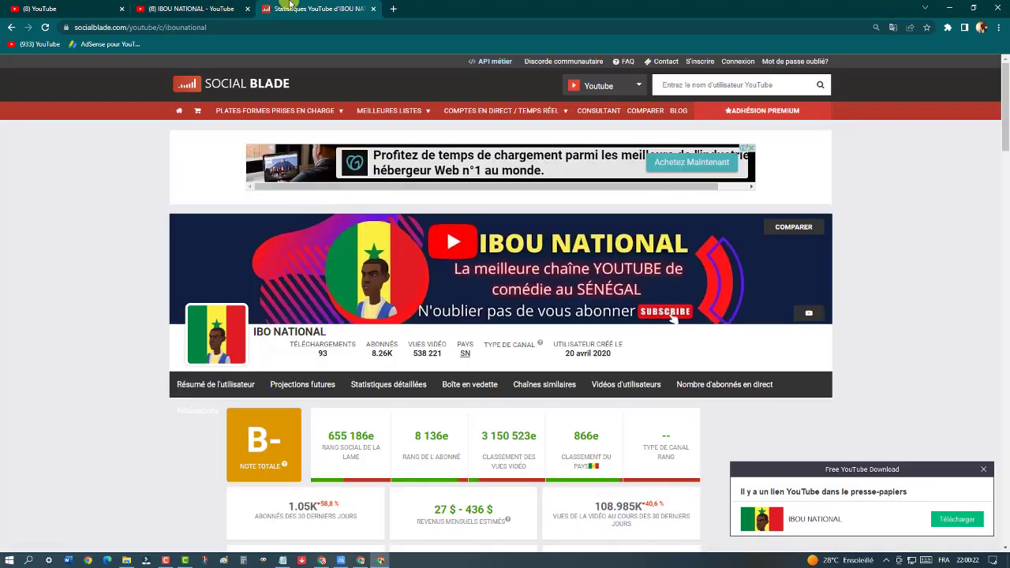
Step: Search Social Blade for the YouTube channel IBOU NATIONAL and copy the address of the YouTube link on its banner
left_click(288, 8)
left_click(693, 83)
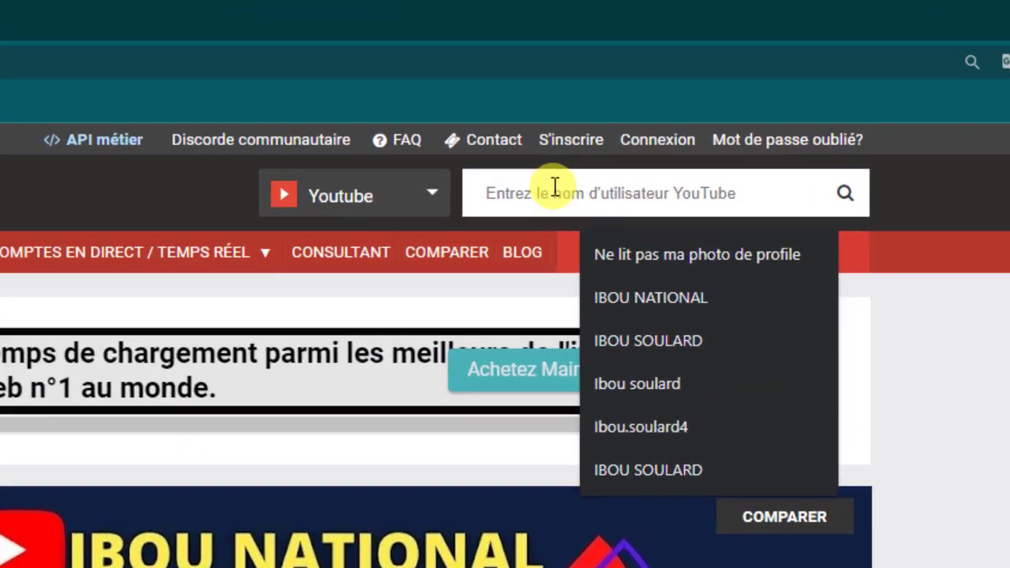
key("ctrl+v")
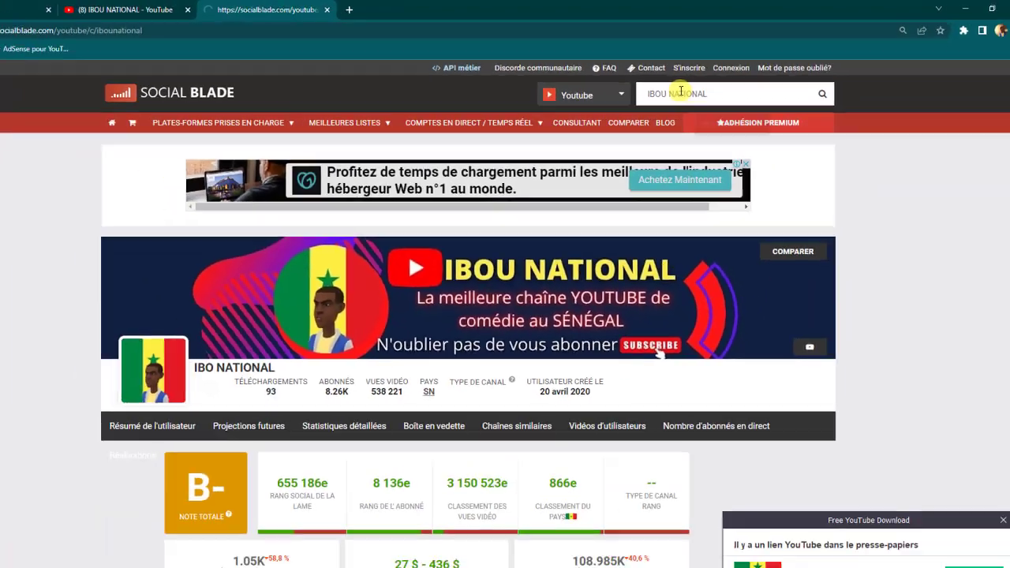
key("Return")
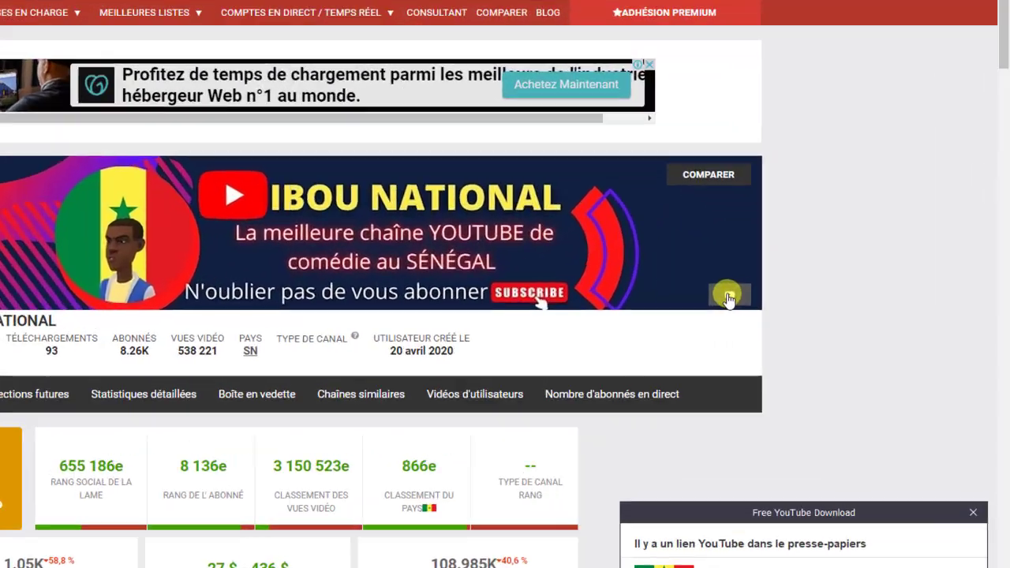
right_click(728, 299)
left_click(809, 401)
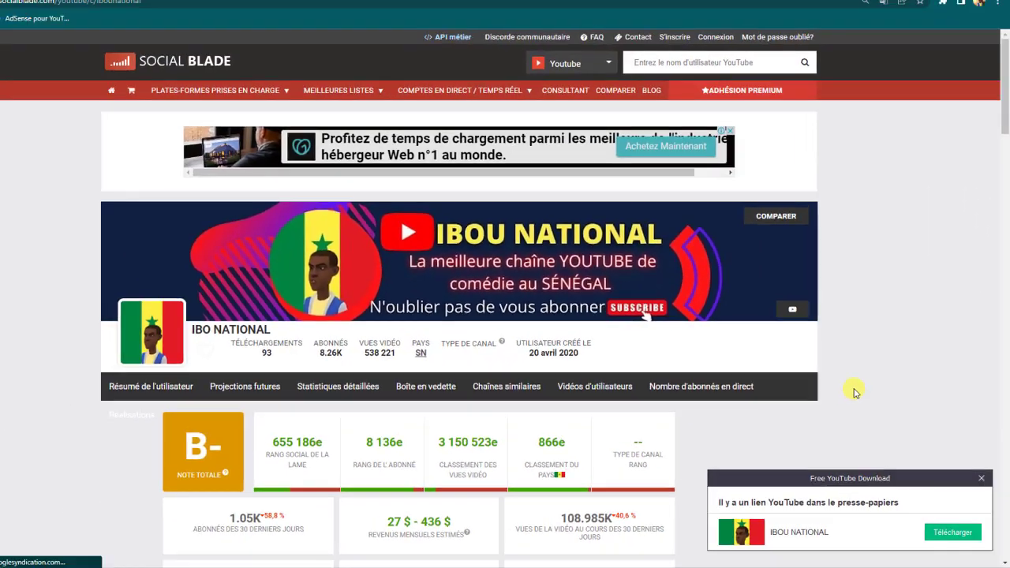